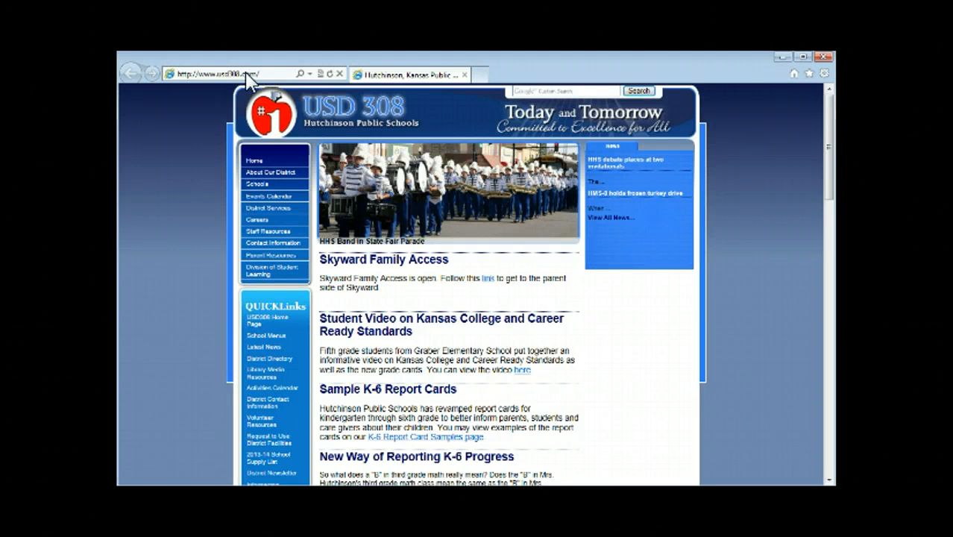
Go to drive.google.com in Internet Explorer's address bar
{"action": "left_click", "coordinate": [248, 70]}
{"action": "type", "text": "drive.google.com/"}
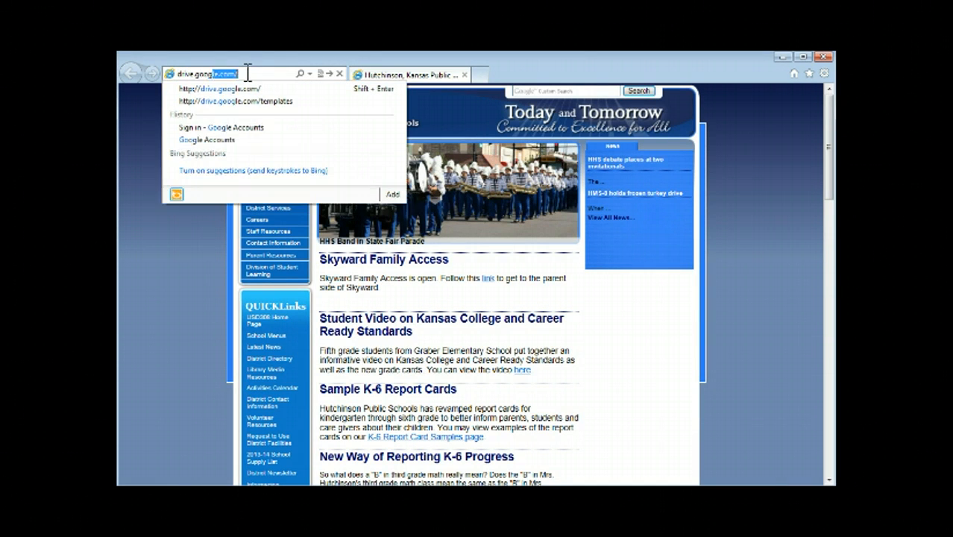
{"action": "key", "text": "Return"}
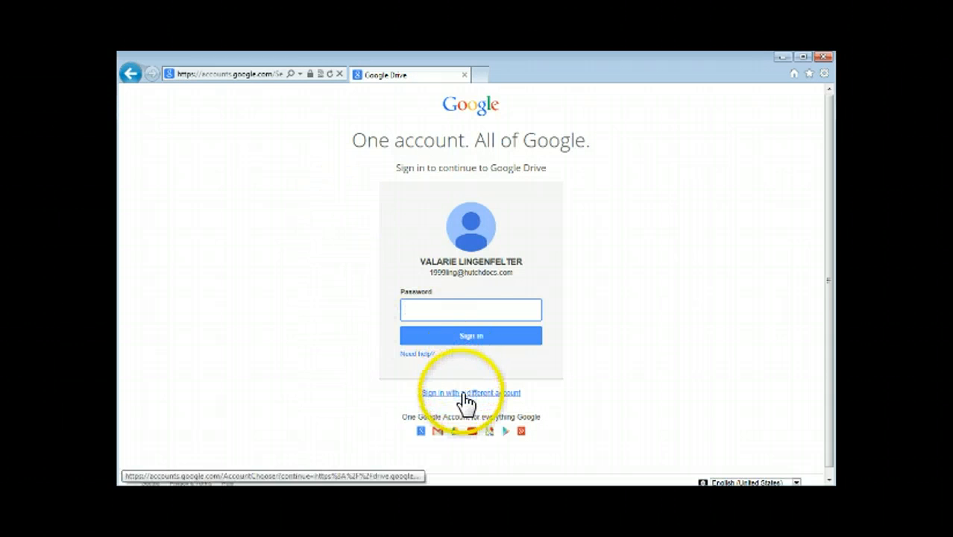
Choose to sign in with a different account and add a new account
{"action": "left_click", "coordinate": [463, 393]}
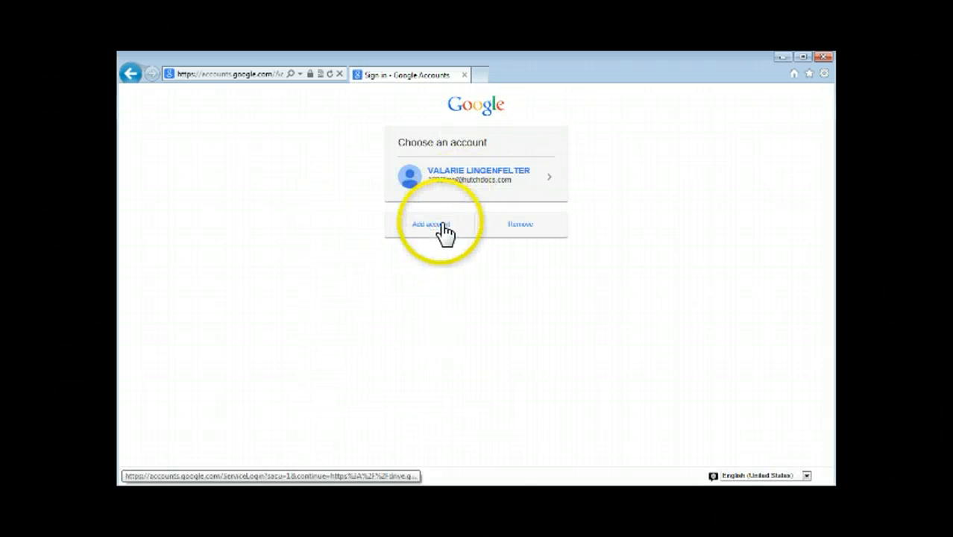
{"action": "left_click", "coordinate": [444, 227]}
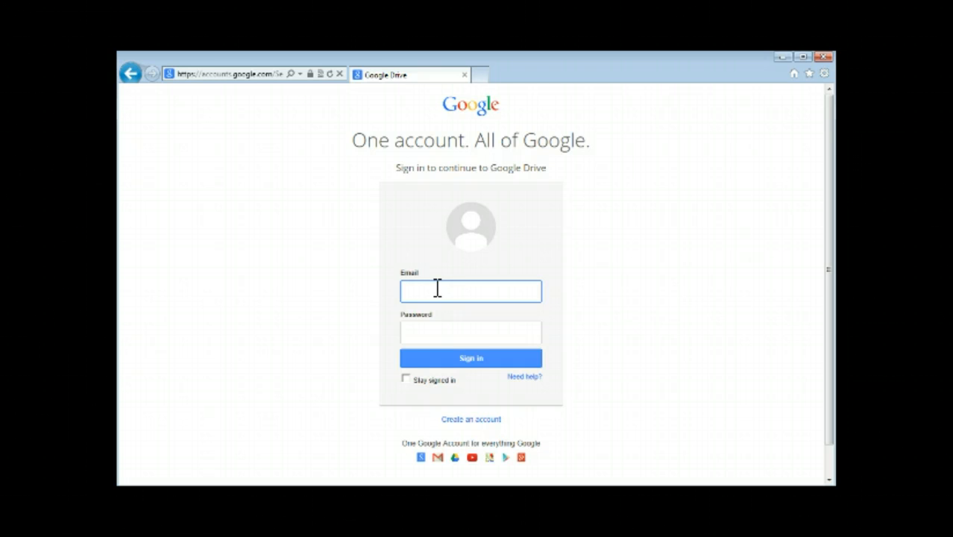
Sign in with the student account's e-mail address and password
{"action": "left_click", "coordinate": [435, 329]}
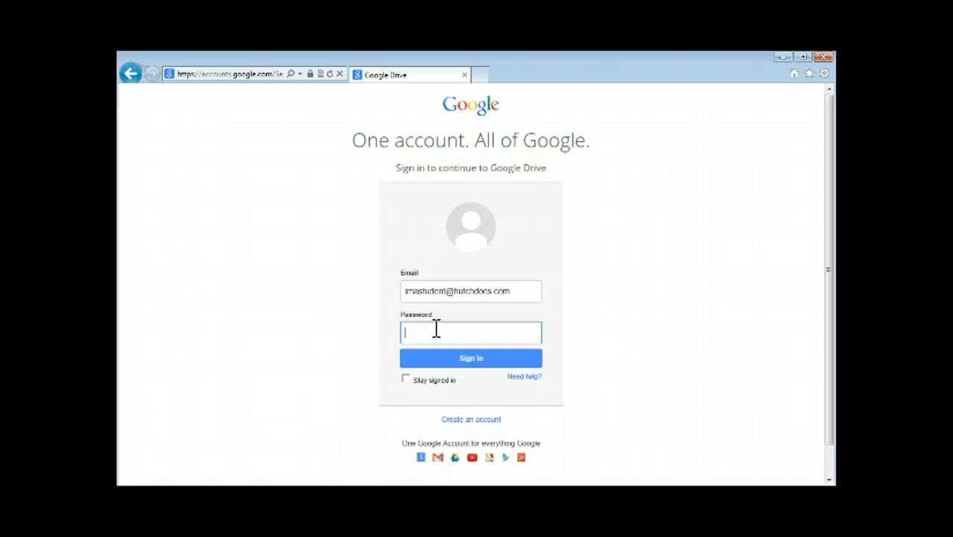
{"action": "type", "text": "••••••••••"}
{"action": "left_click", "coordinate": [470, 354]}
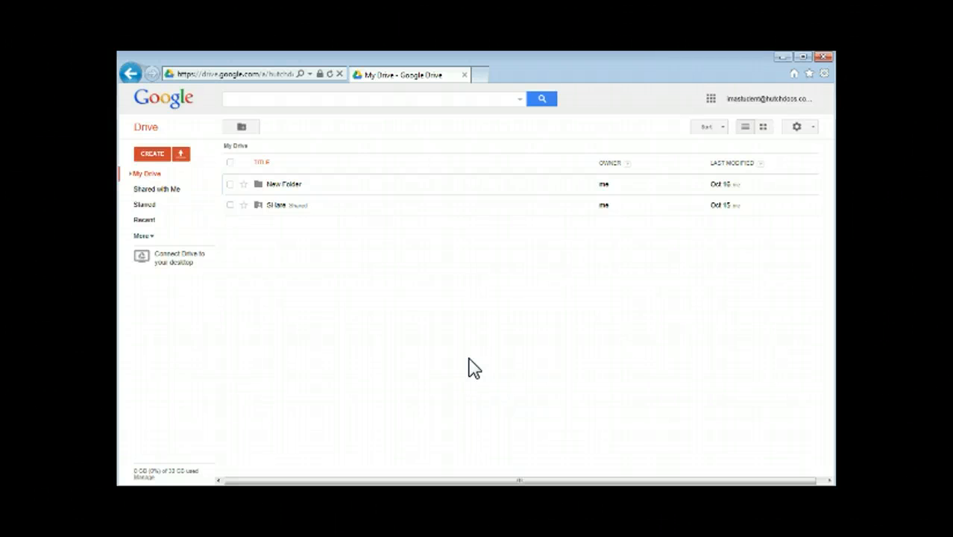
{"action": "left_click", "coordinate": [153, 154]}
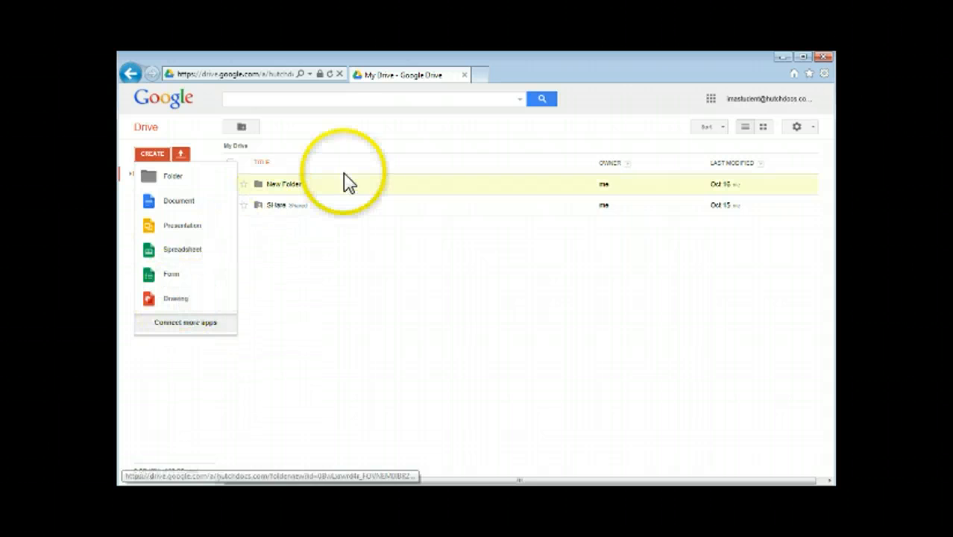
{"action": "left_click", "coordinate": [316, 143]}
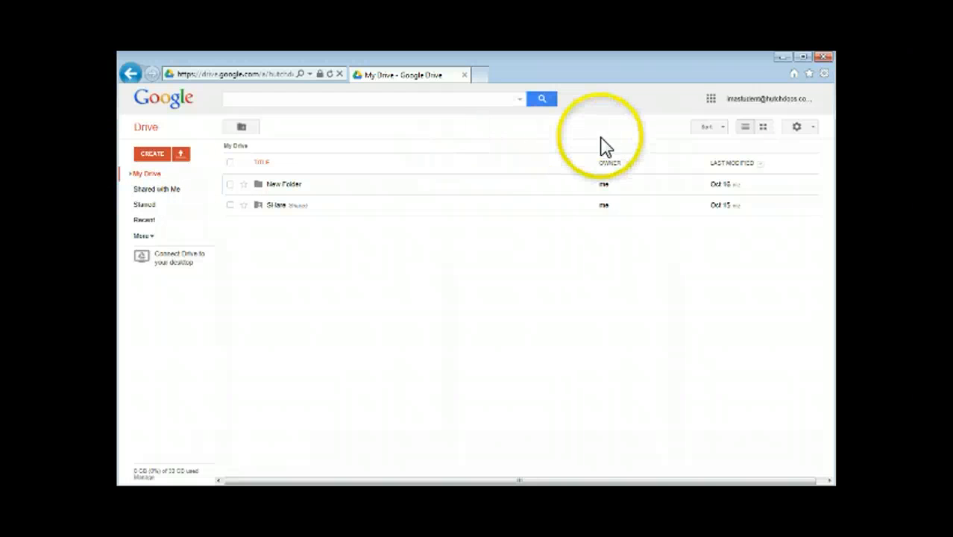
Check the sort options, switch My Drive to grid view and back to list, then open settings
{"action": "left_click", "coordinate": [724, 129]}
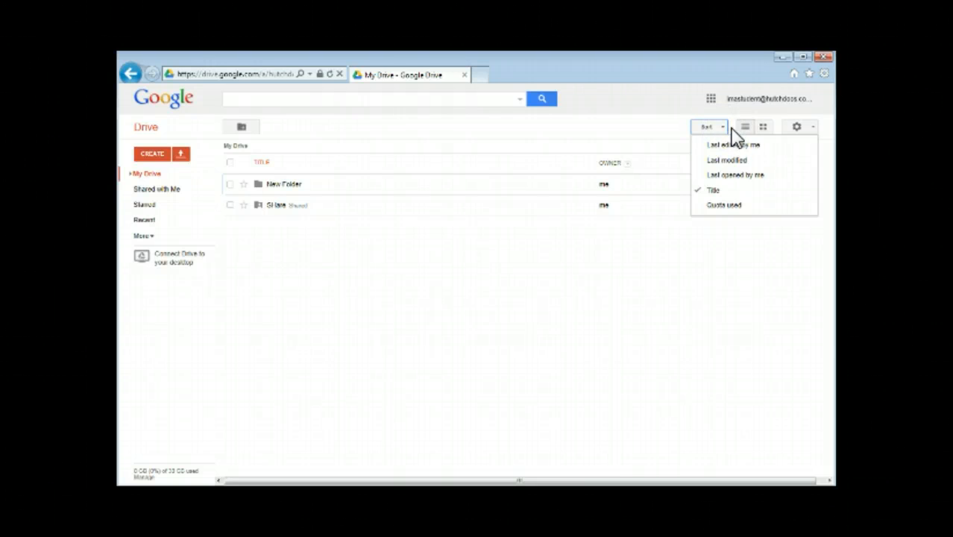
{"action": "left_click", "coordinate": [747, 130]}
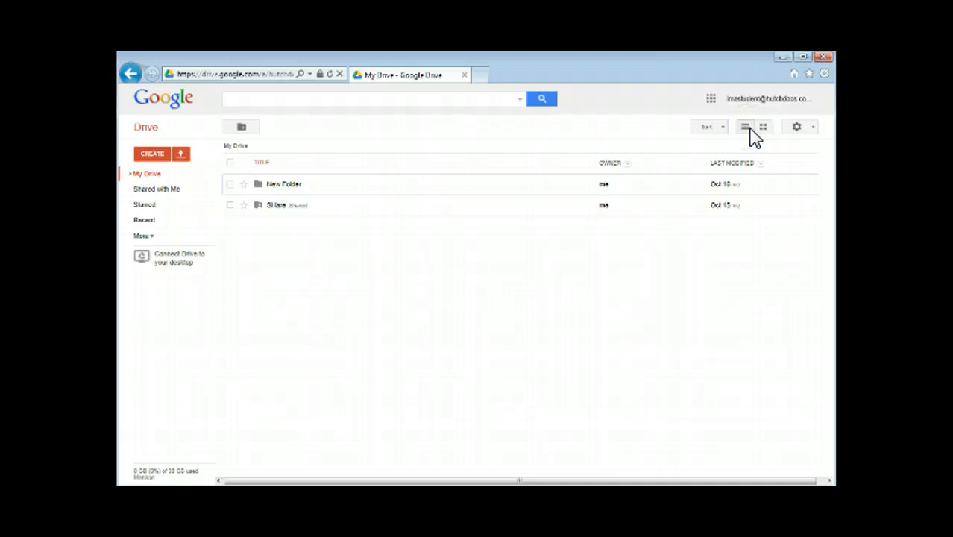
{"action": "left_click", "coordinate": [763, 127]}
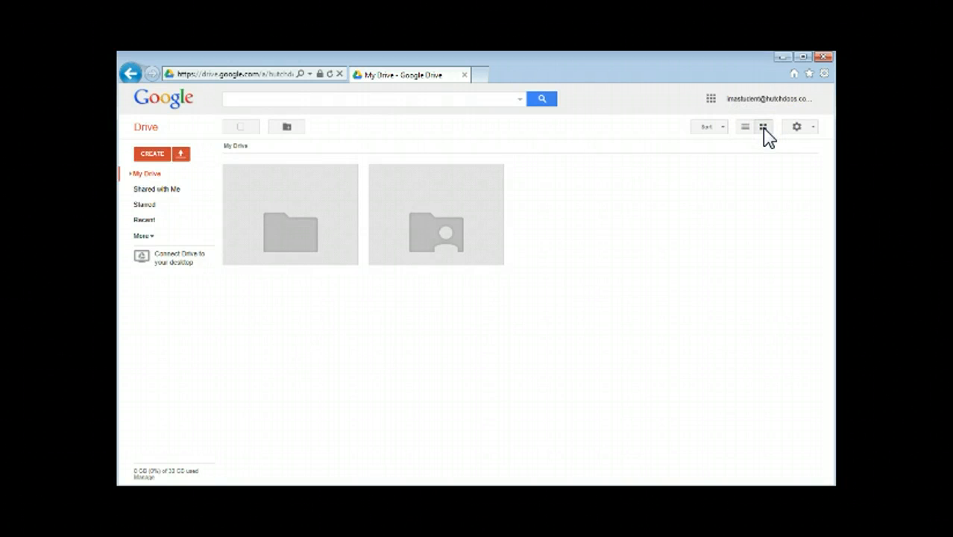
{"action": "left_click", "coordinate": [745, 128]}
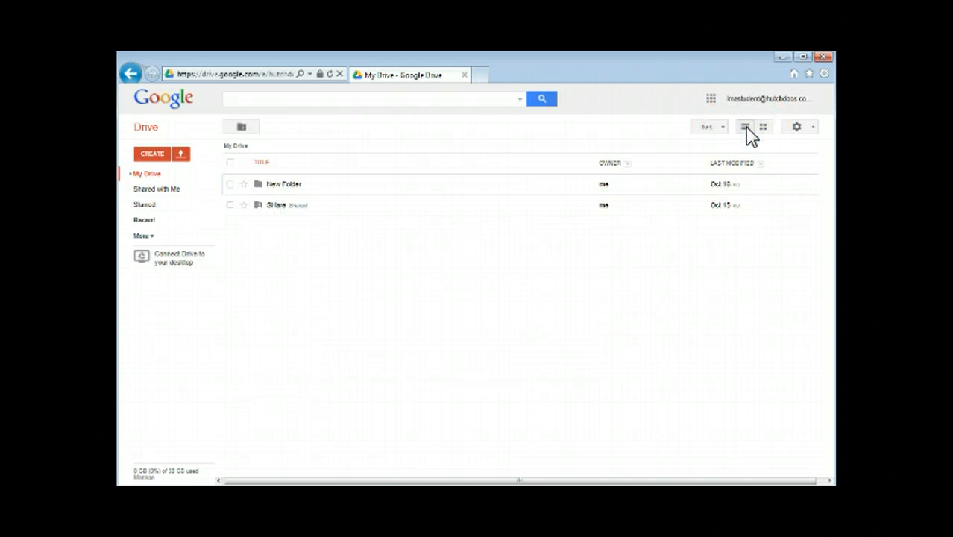
{"action": "left_click", "coordinate": [812, 127]}
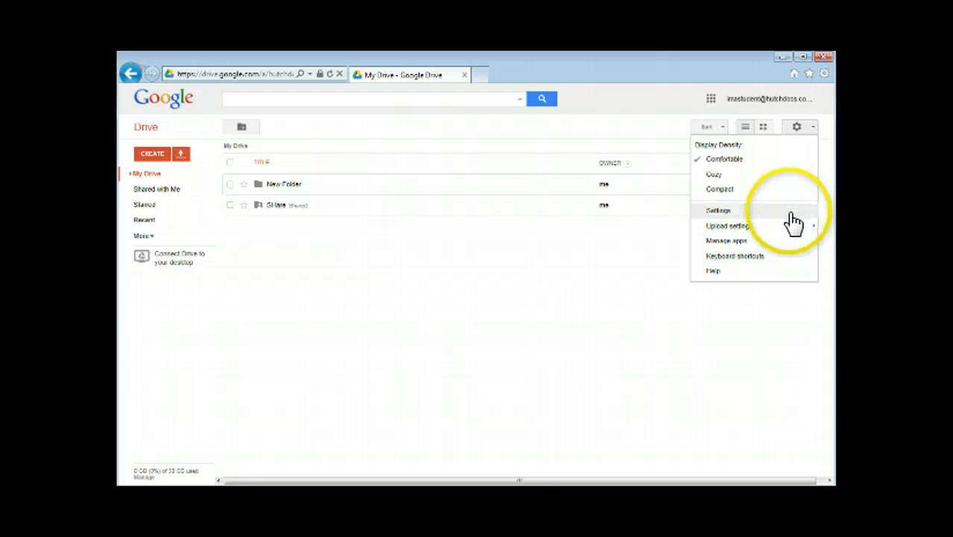
Toggle 'Convert uploaded files to Google Docs format' under Upload settings
{"action": "mouse_move", "coordinate": [792, 231]}
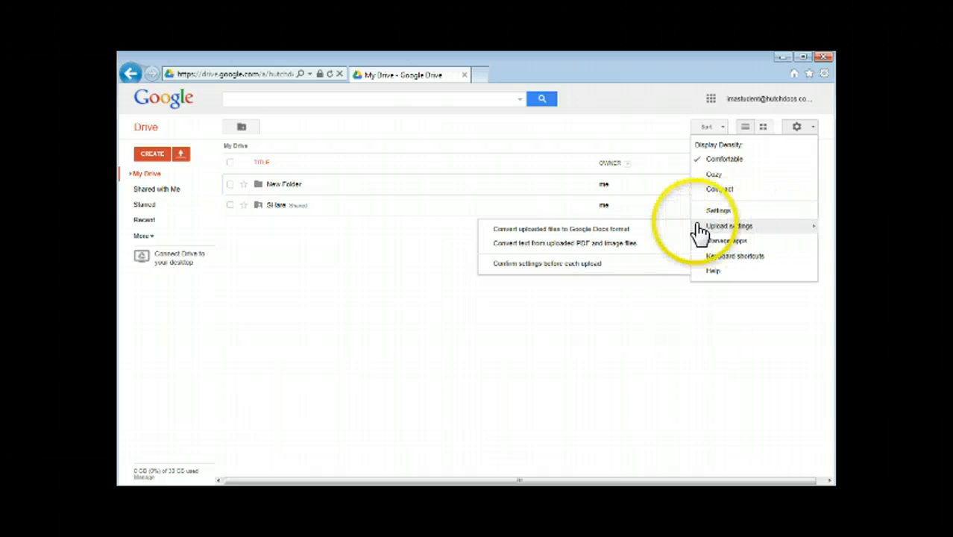
{"action": "left_click", "coordinate": [658, 231]}
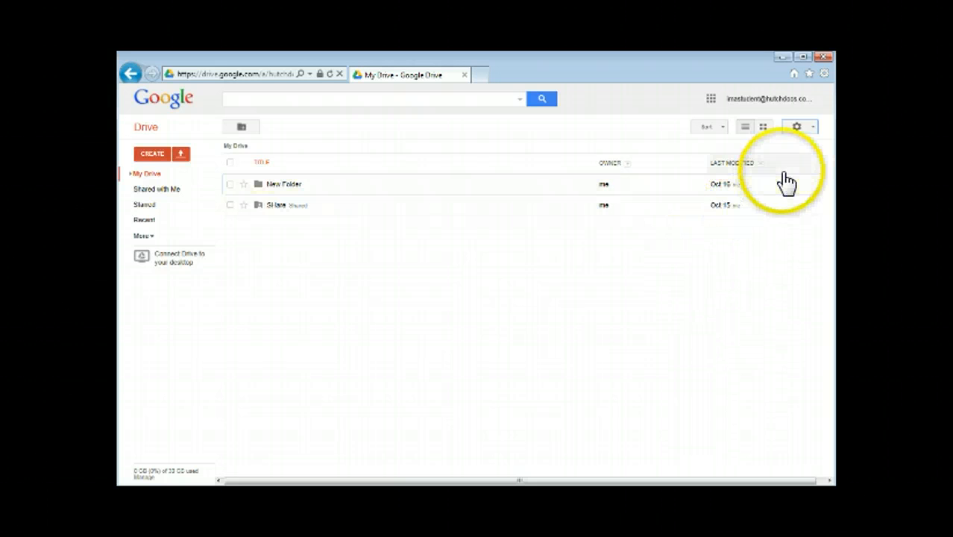
{"action": "left_click", "coordinate": [815, 131]}
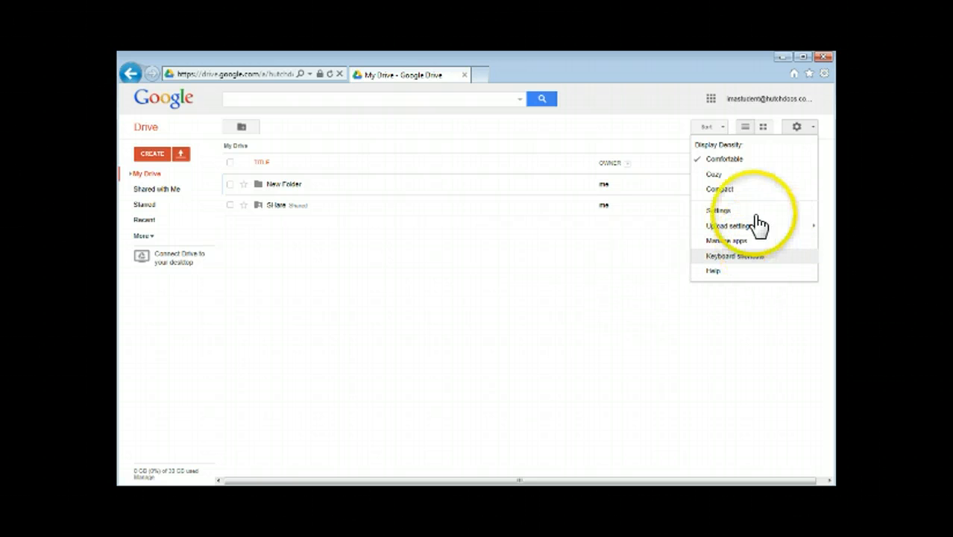
View the signed-in student account's details, then close the account popup
{"action": "left_click", "coordinate": [802, 103]}
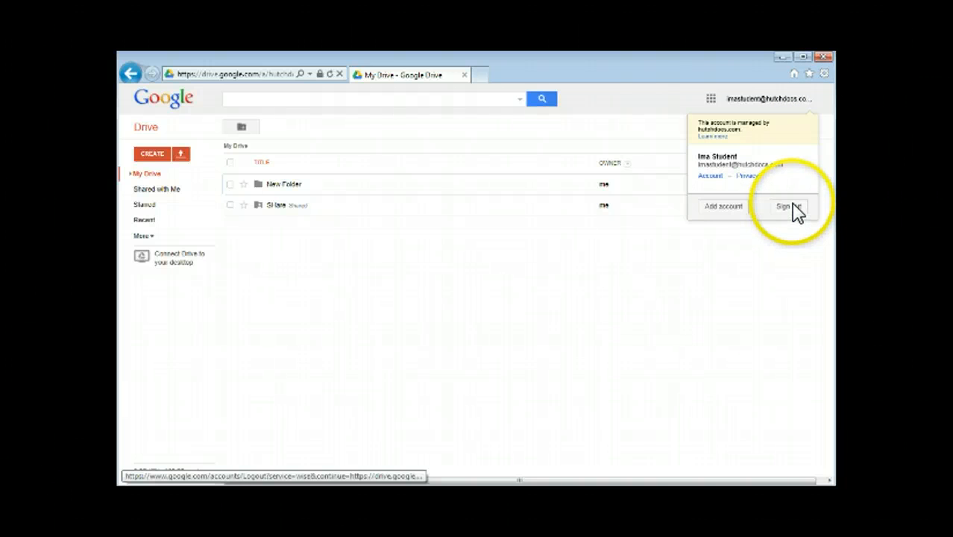
{"action": "left_click", "coordinate": [813, 105]}
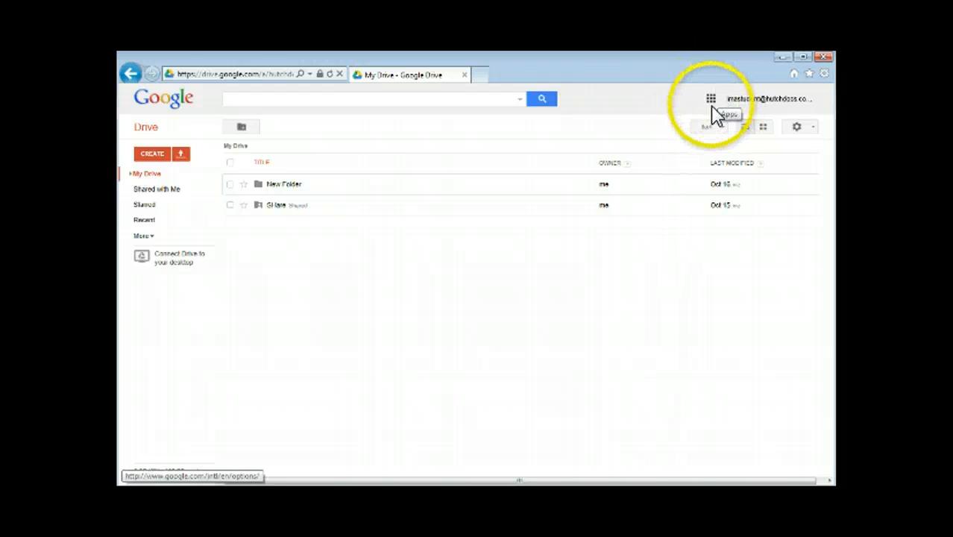
{"action": "left_click", "coordinate": [712, 103]}
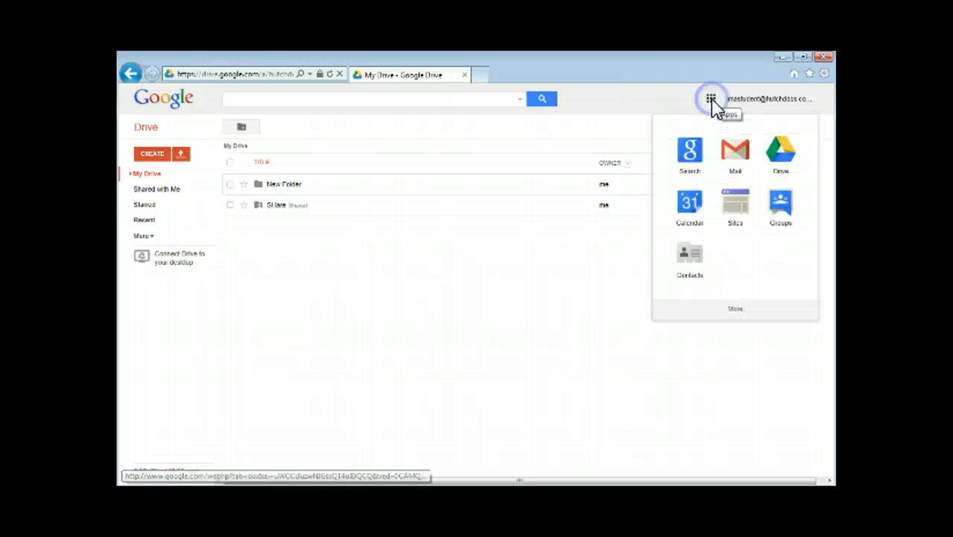
{"action": "left_click", "coordinate": [734, 166]}
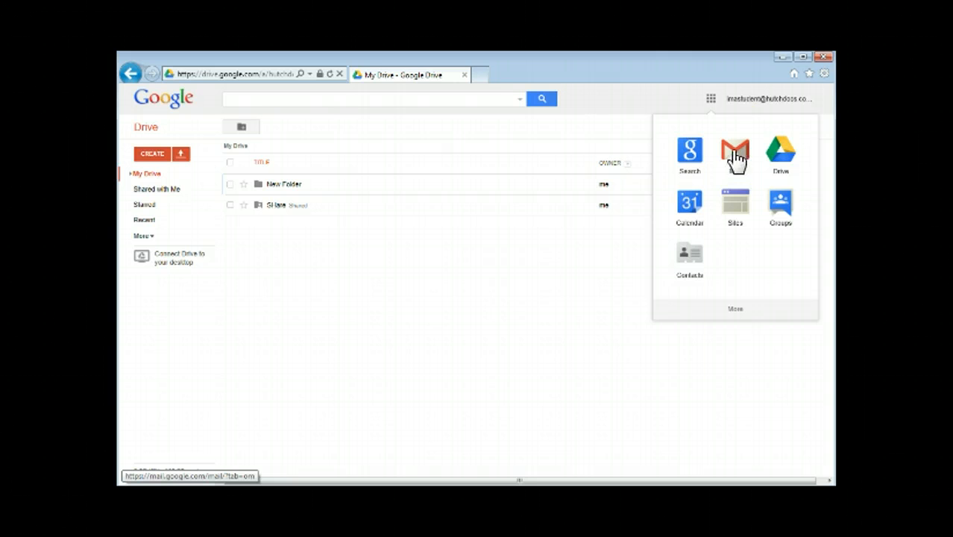
{"action": "left_click", "coordinate": [738, 155]}
{"action": "left_click", "coordinate": [736, 158]}
{"action": "left_click", "coordinate": [689, 157]}
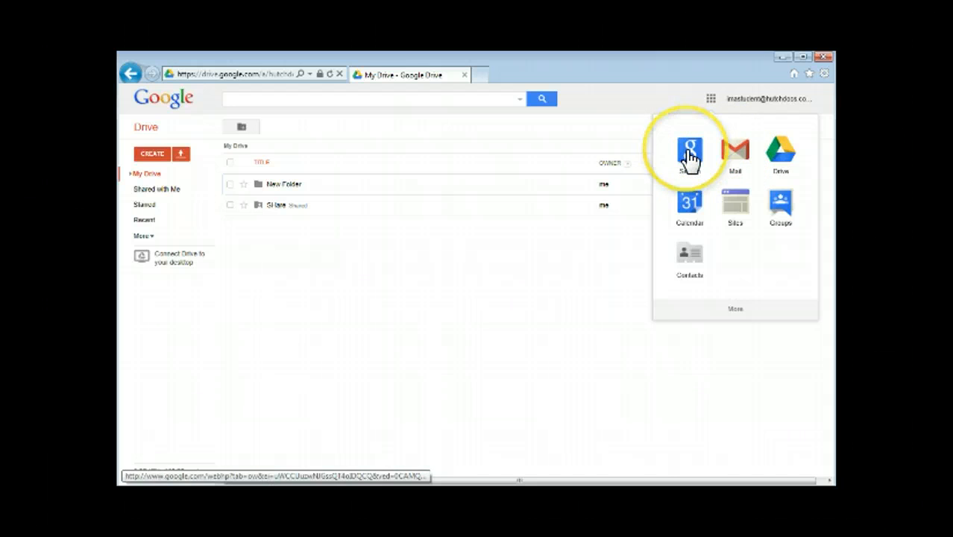
{"action": "left_click", "coordinate": [780, 153]}
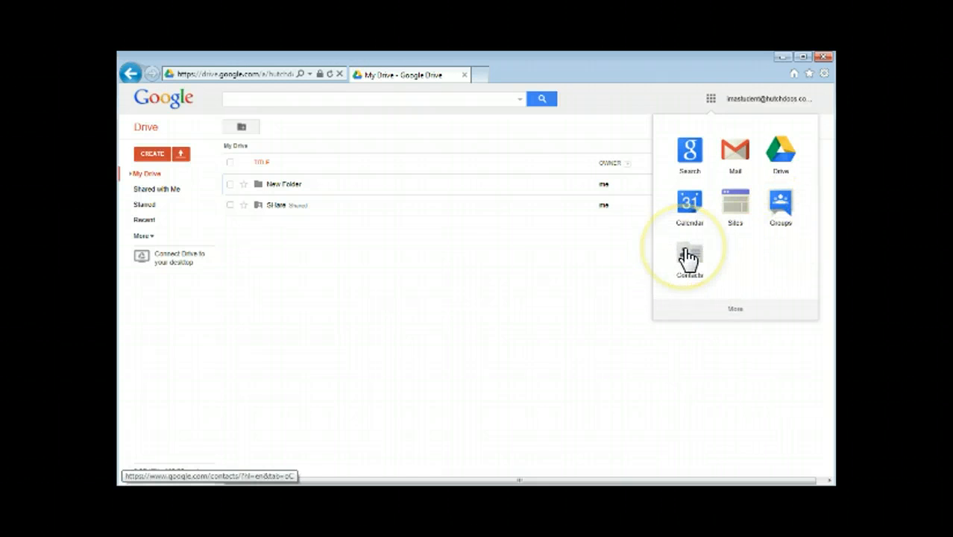
{"action": "left_click", "coordinate": [735, 313]}
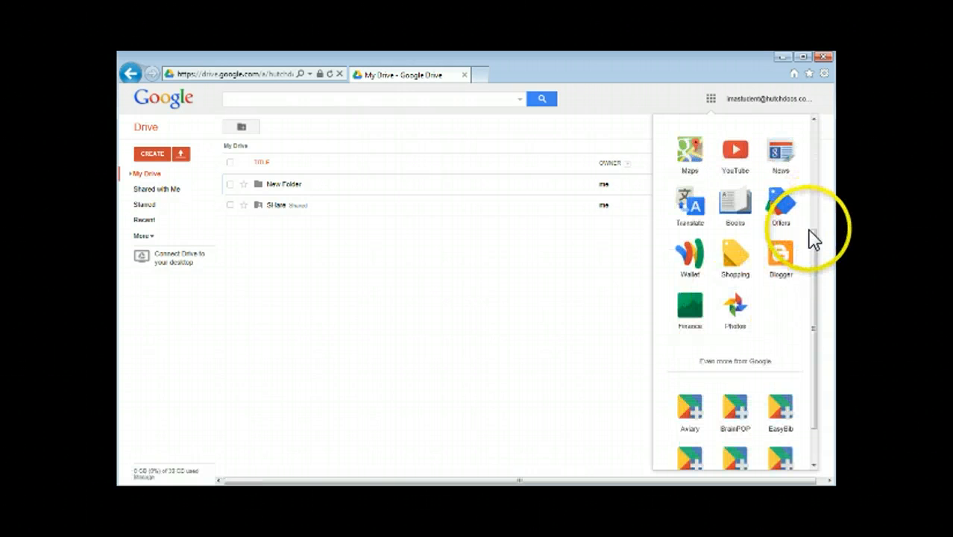
{"action": "left_click_drag", "start_coordinate": [815, 245], "coordinate": [818, 289]}
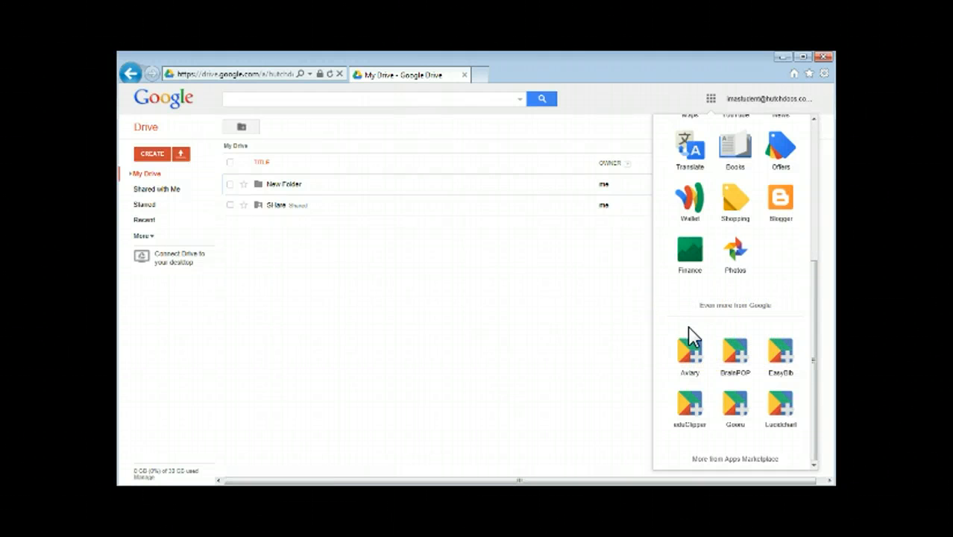
{"action": "left_click", "coordinate": [571, 339]}
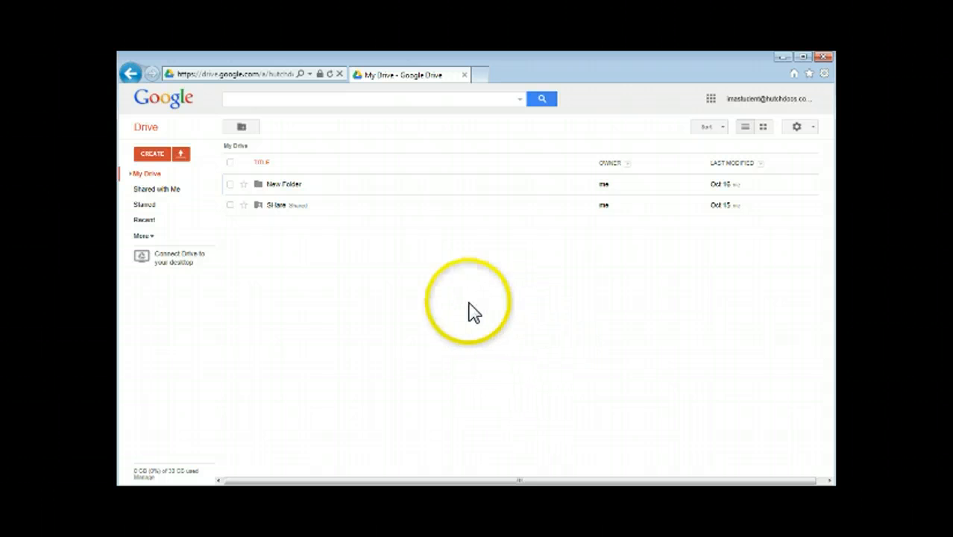
{"action": "left_click", "coordinate": [153, 155]}
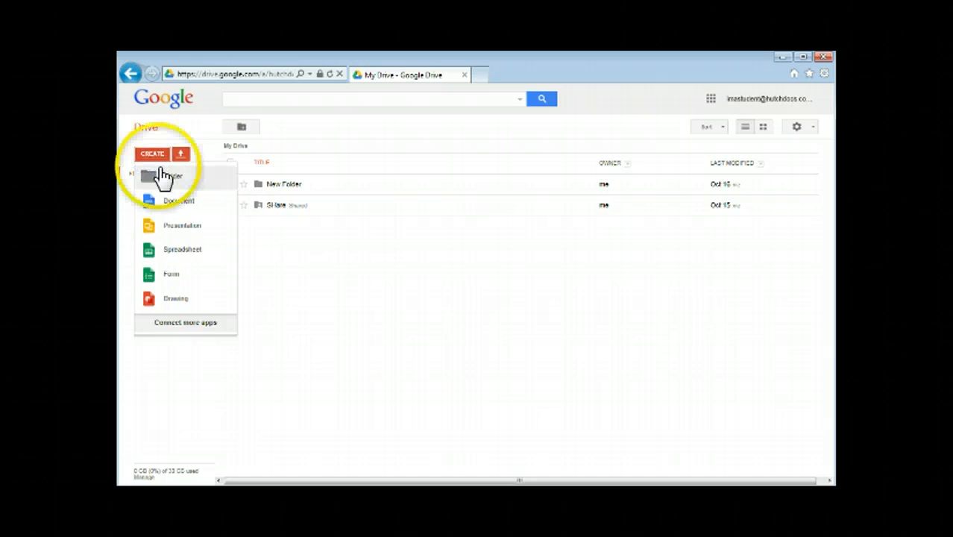
{"action": "left_click", "coordinate": [167, 185]}
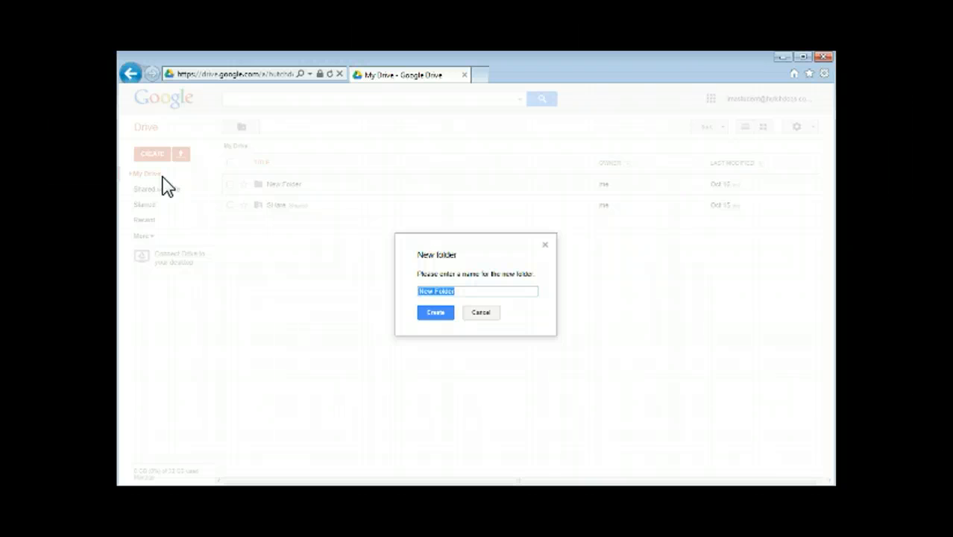
{"action": "type", "text": "English 1 Tri 2"}
{"action": "left_click", "coordinate": [436, 315]}
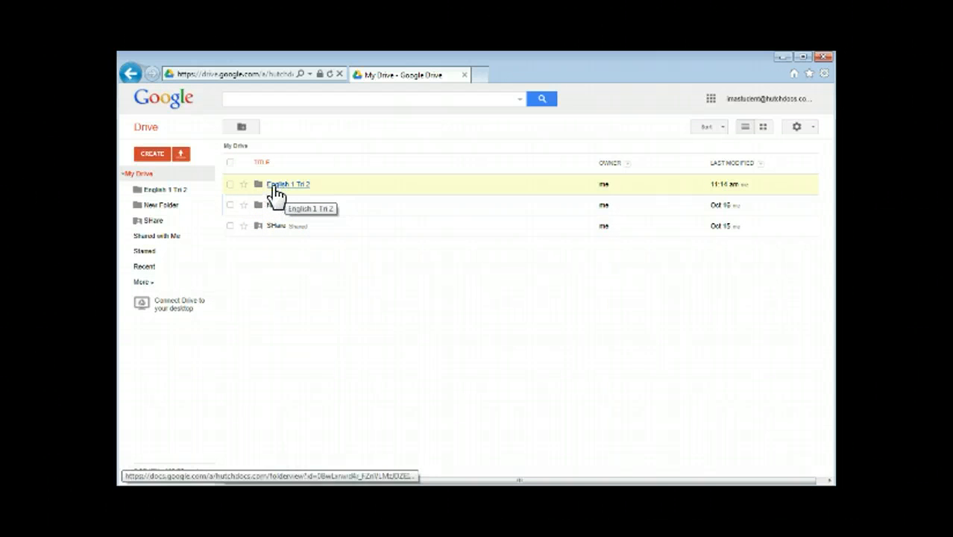
{"action": "left_click", "coordinate": [294, 197]}
{"action": "left_click", "coordinate": [266, 187]}
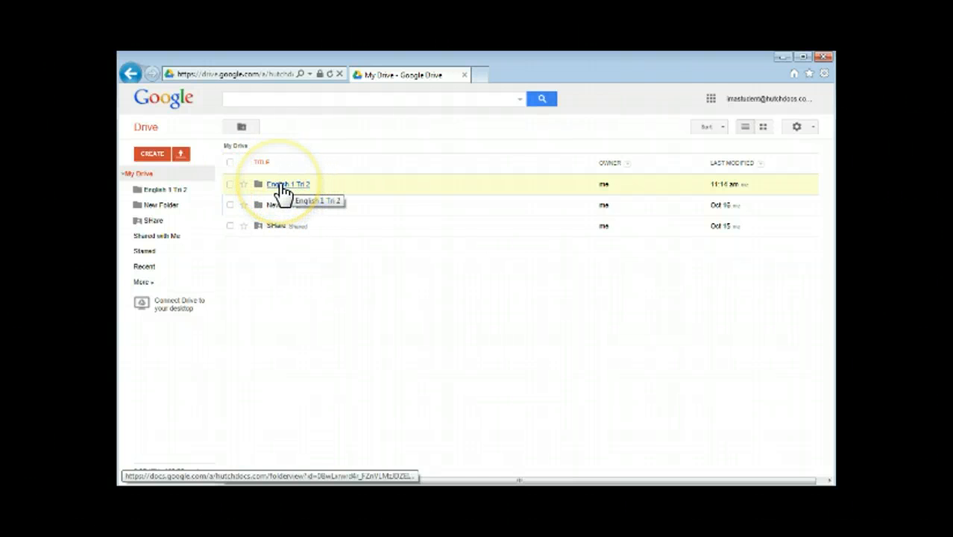
{"action": "left_click", "coordinate": [260, 187]}
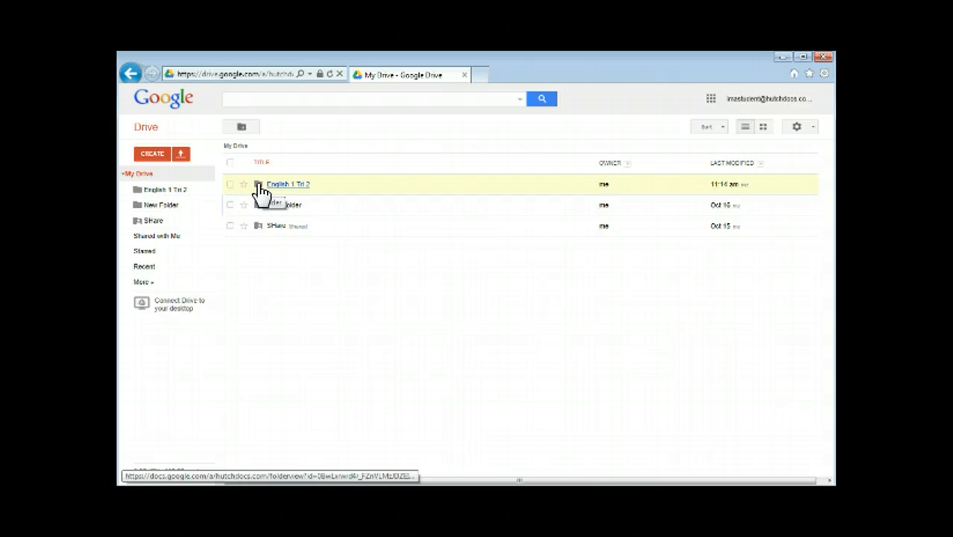
Share the English 1 Tri 2 folder with an invited contact who can edit it
{"action": "right_click", "coordinate": [260, 191]}
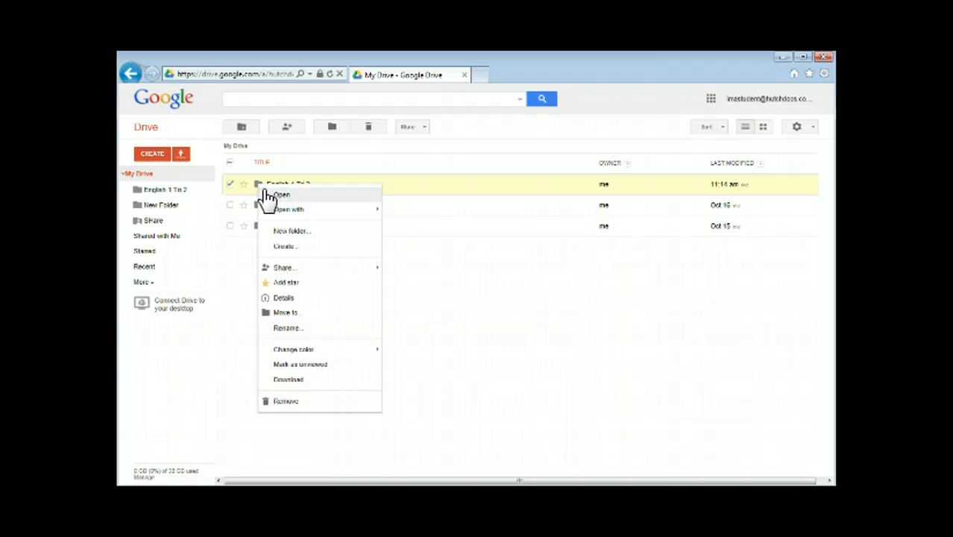
{"action": "mouse_move", "coordinate": [298, 272]}
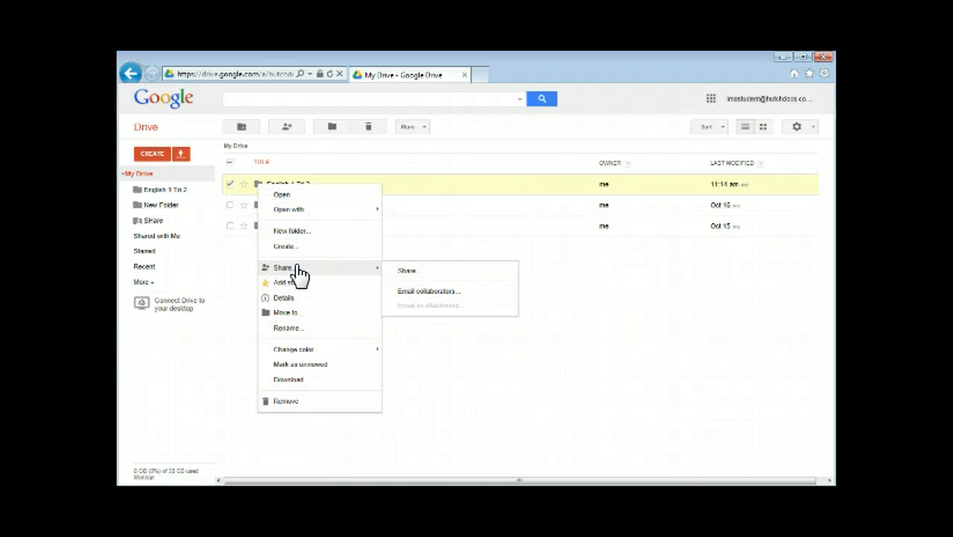
{"action": "left_click", "coordinate": [407, 273]}
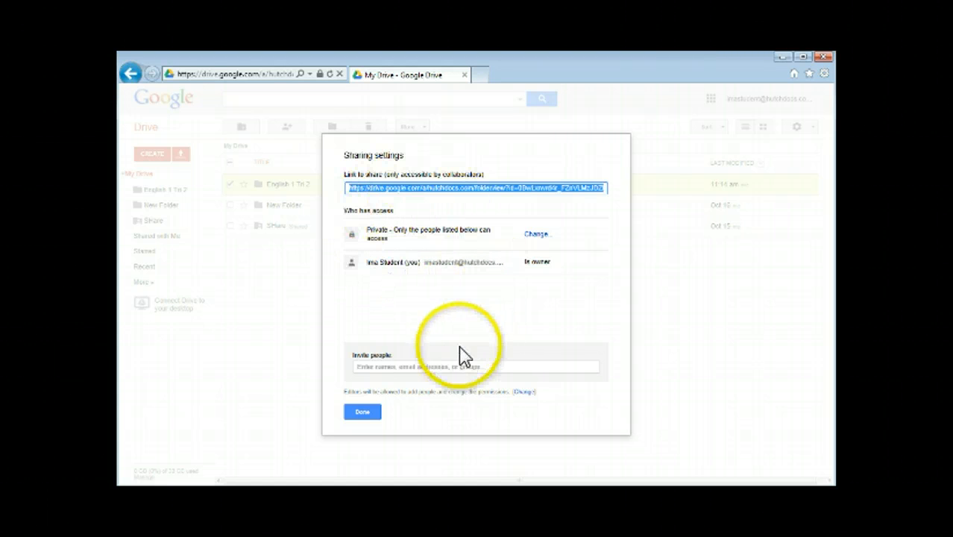
{"action": "left_click", "coordinate": [430, 366]}
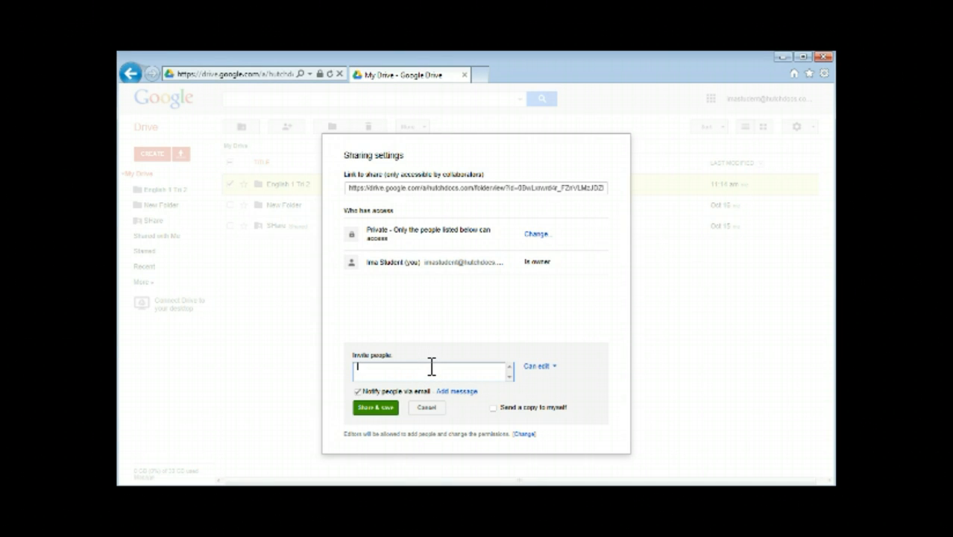
{"action": "type", "text": "gusty"}
{"action": "key", "text": "BackSpace"}
{"action": "key", "text": "BackSpace"}
{"action": "key", "text": "BackSpace"}
{"action": "key", "text": "BackSpace"}
{"action": "key", "text": "BackSpace"}
{"action": "type", "text": "jean"}
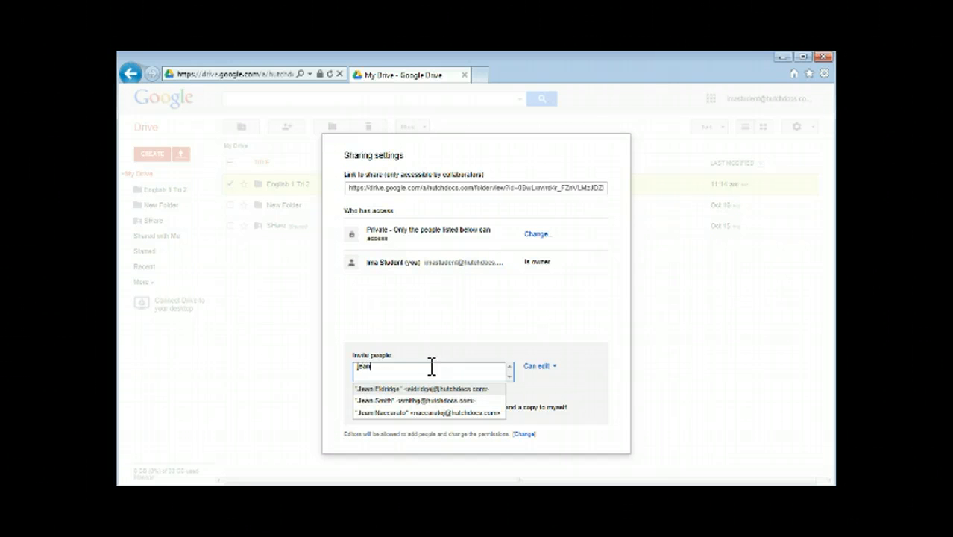
{"action": "left_click", "coordinate": [428, 400]}
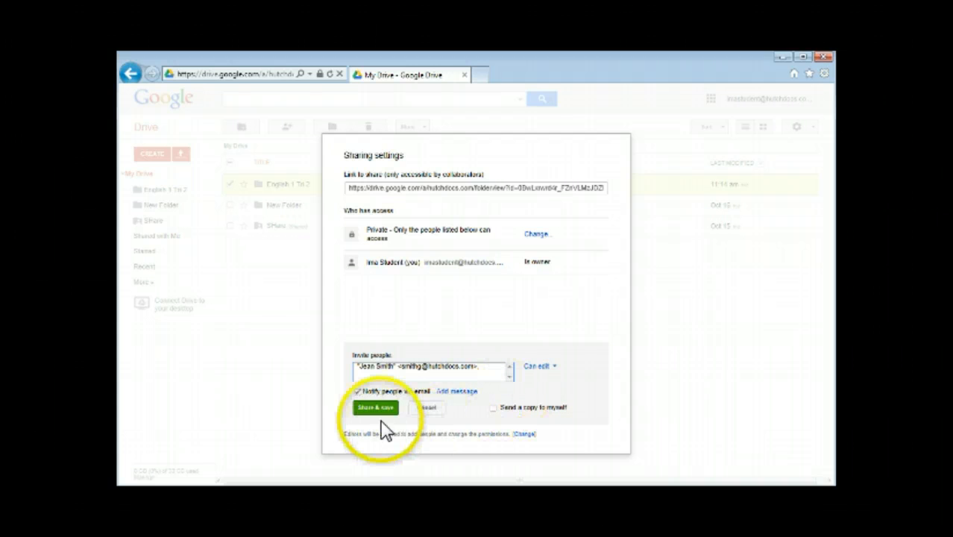
{"action": "left_click", "coordinate": [376, 408]}
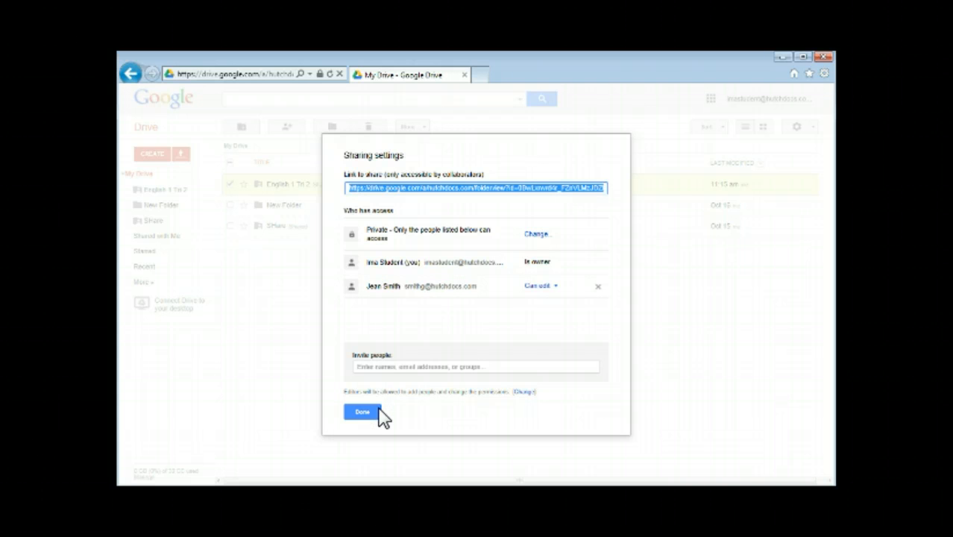
{"action": "left_click", "coordinate": [358, 413]}
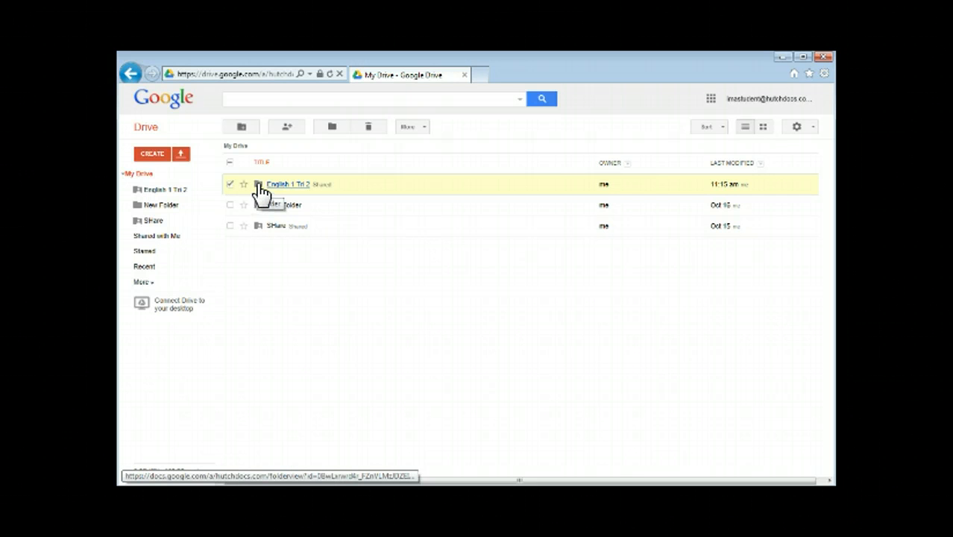
Change the English 1 Tri 2 folder's colour to red (Cardinal)
{"action": "right_click", "coordinate": [261, 192]}
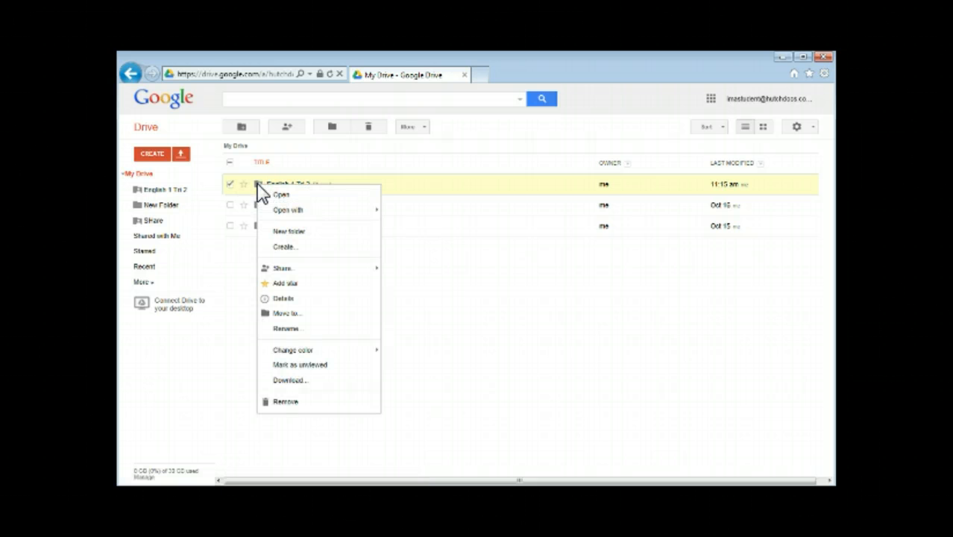
{"action": "mouse_move", "coordinate": [316, 352]}
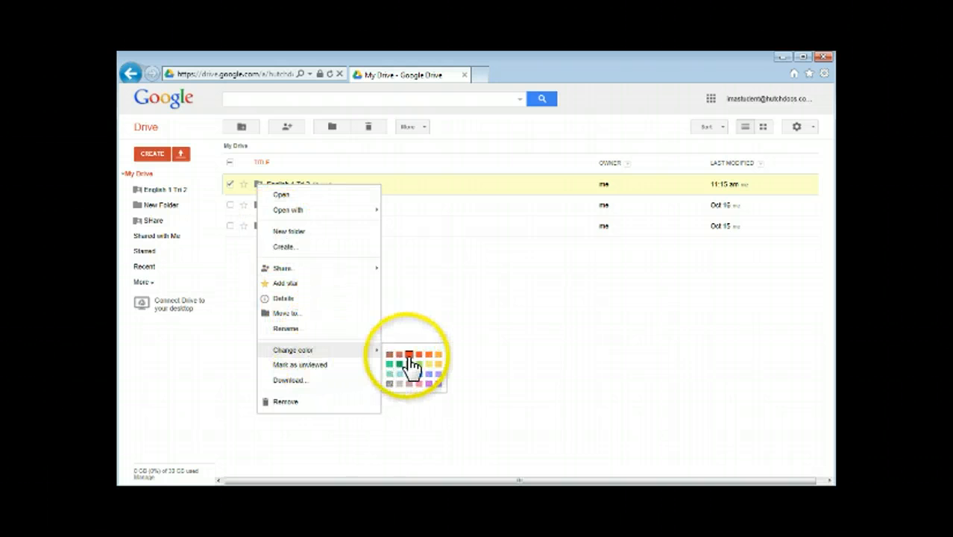
{"action": "left_click", "coordinate": [410, 356]}
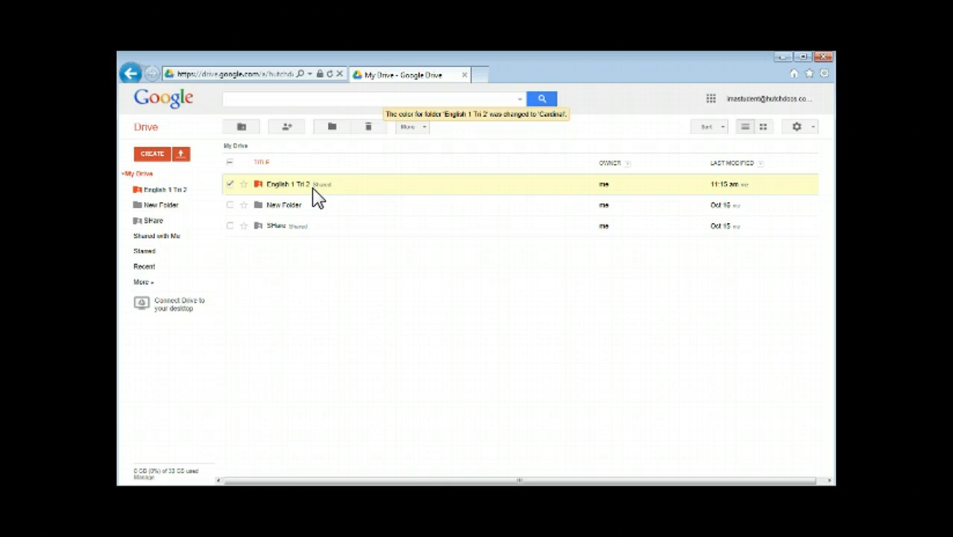
{"action": "left_click_drag", "start_coordinate": [312, 187], "coordinate": [309, 199]}
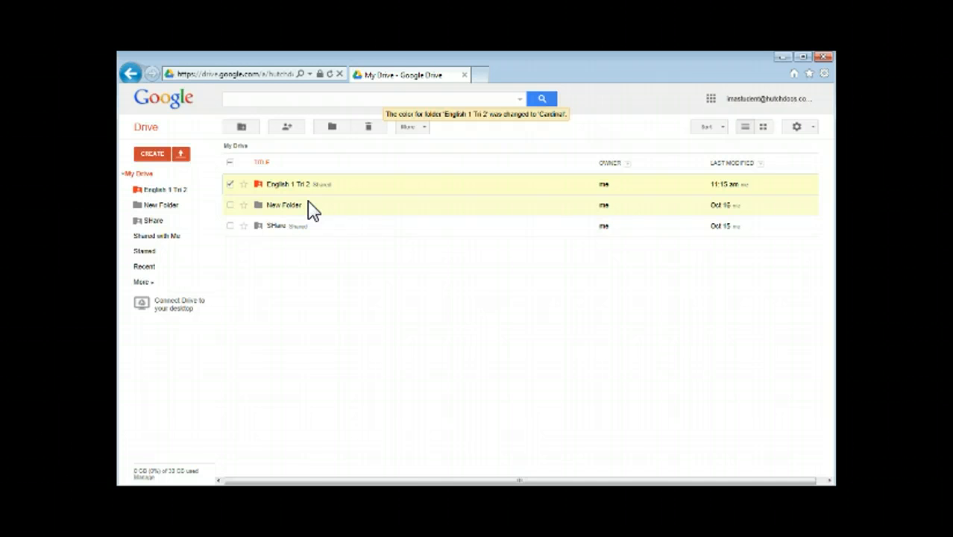
Create a new folder named 'English' in My Drive
{"action": "left_click", "coordinate": [152, 155]}
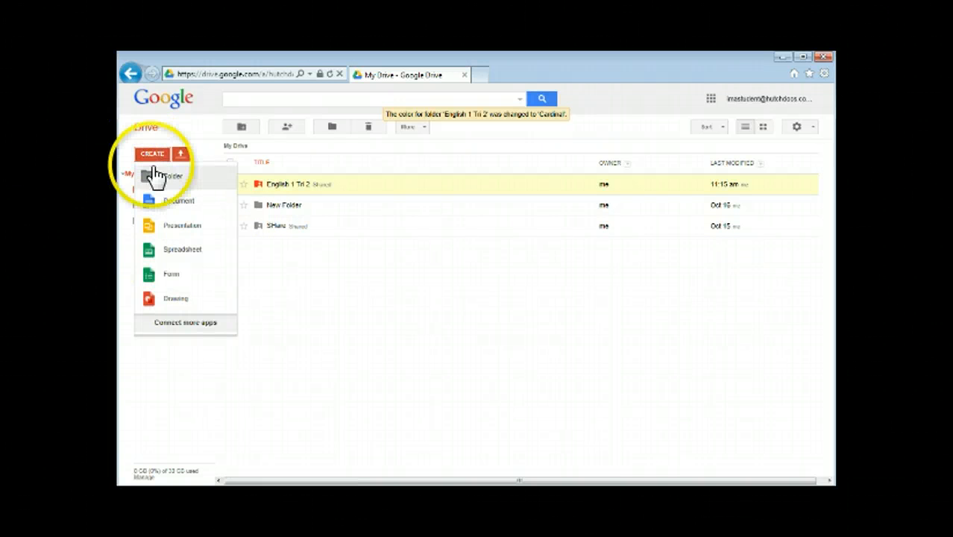
{"action": "left_click", "coordinate": [157, 175]}
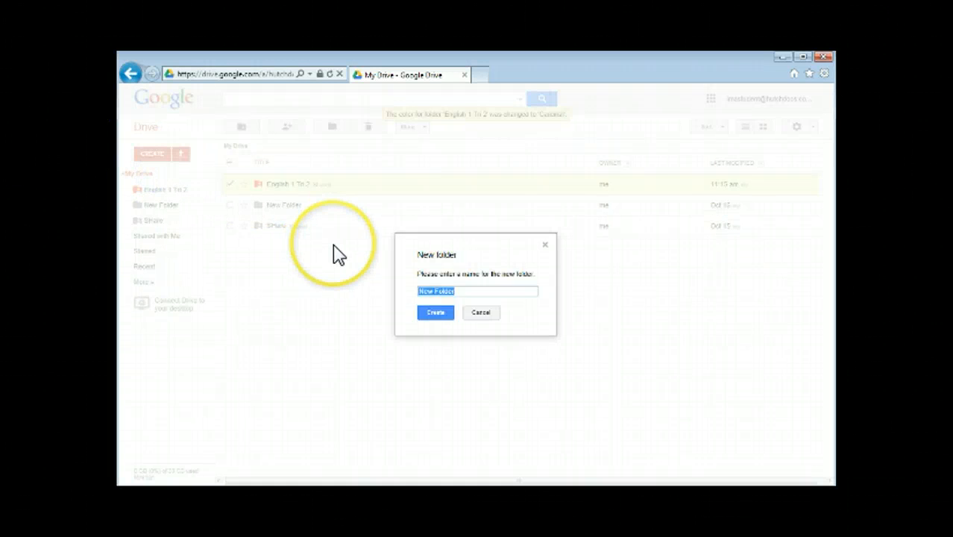
{"action": "type", "text": "English"}
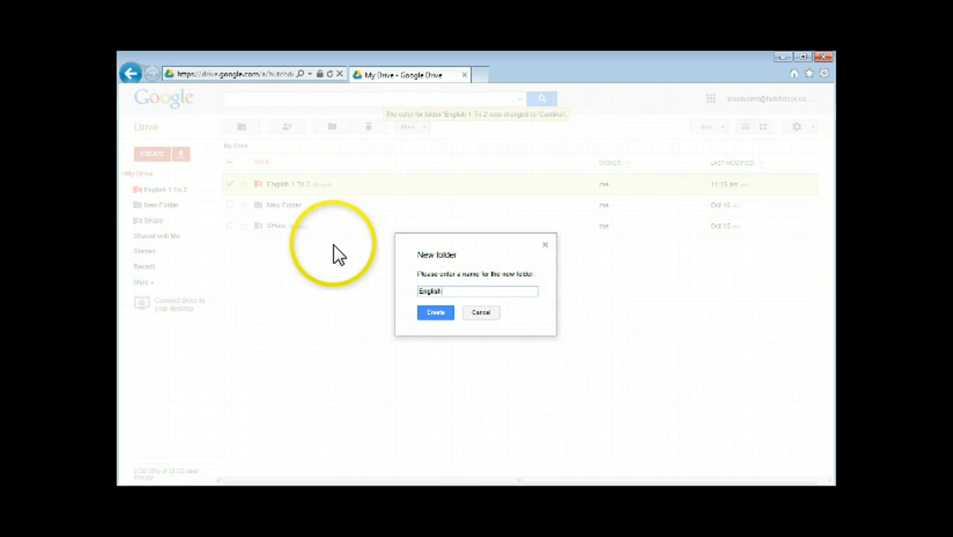
{"action": "left_click", "coordinate": [439, 315]}
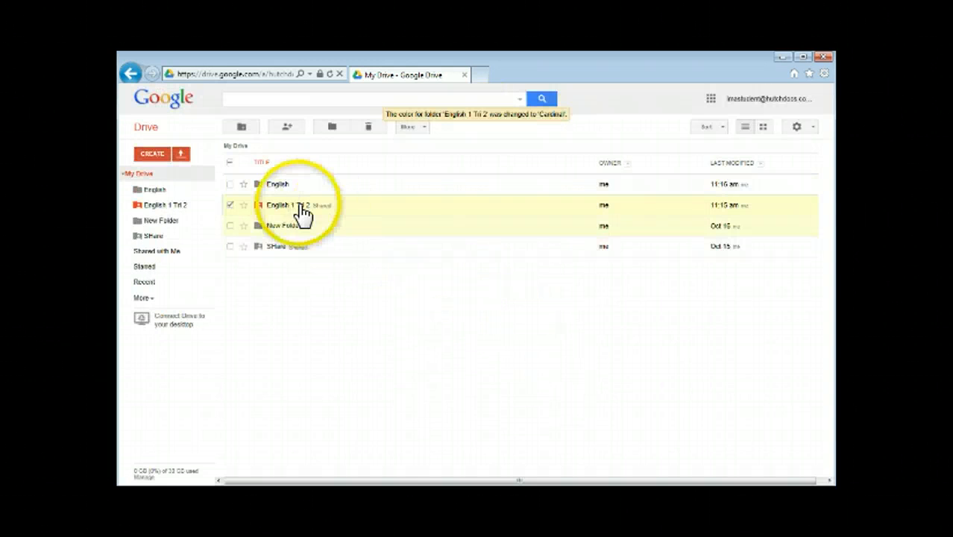
Colour the new English folder red (Cardinal)
{"action": "right_click", "coordinate": [258, 189]}
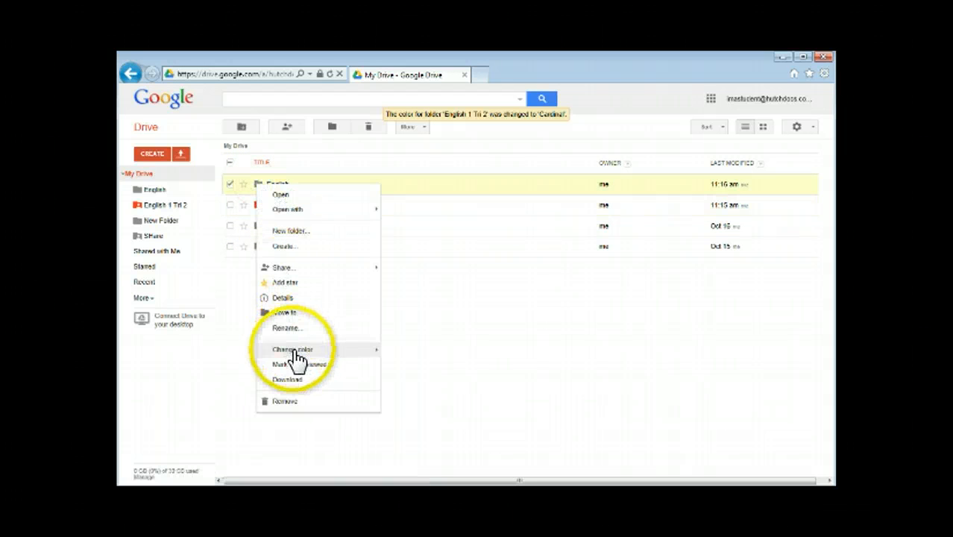
{"action": "mouse_move", "coordinate": [307, 351]}
{"action": "left_click", "coordinate": [408, 353]}
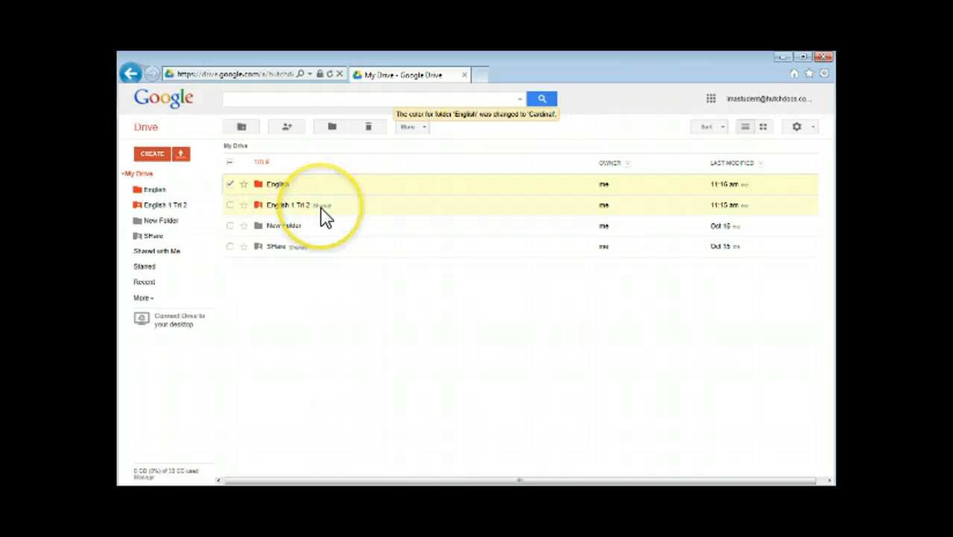
{"action": "left_click", "coordinate": [270, 192]}
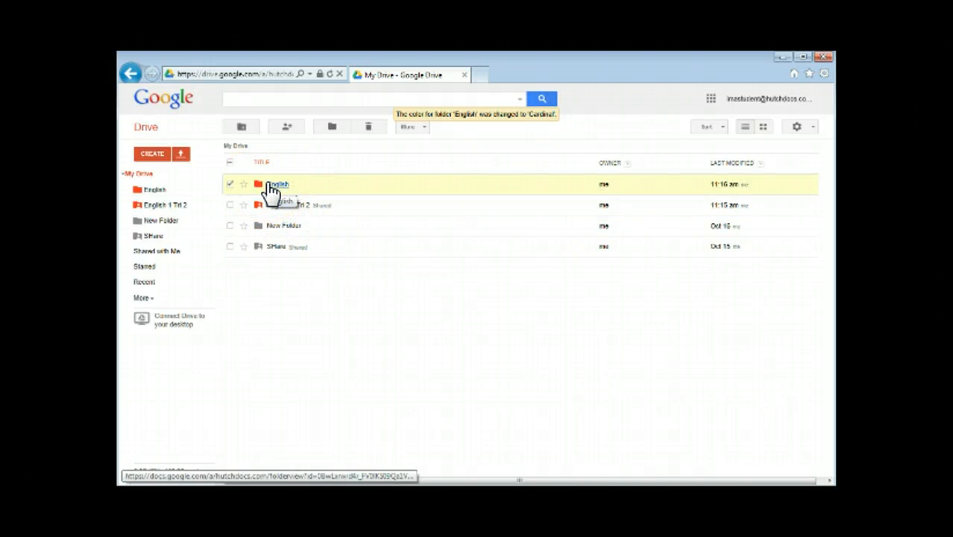
Create a new blank Google Docs document from the CREATE menu
{"action": "left_click", "coordinate": [149, 158]}
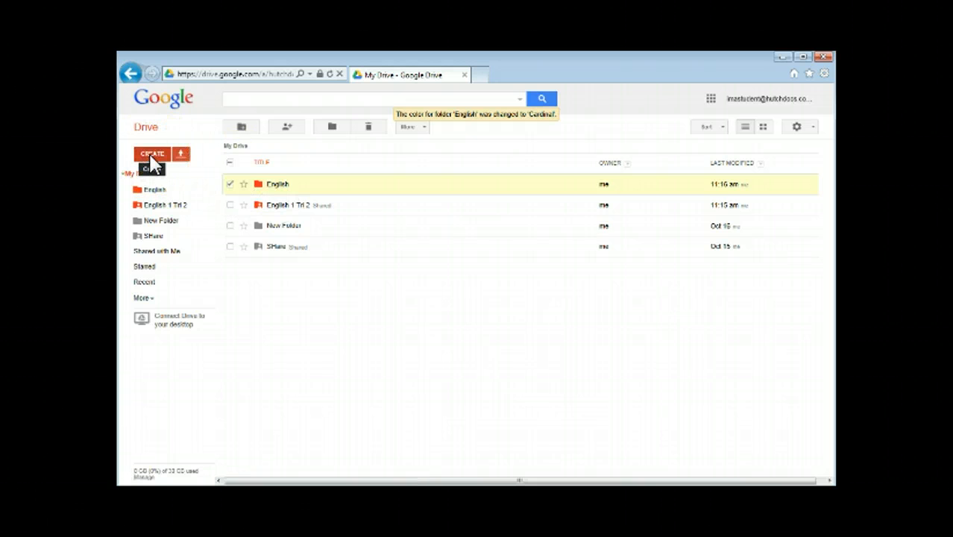
{"action": "left_click", "coordinate": [152, 157]}
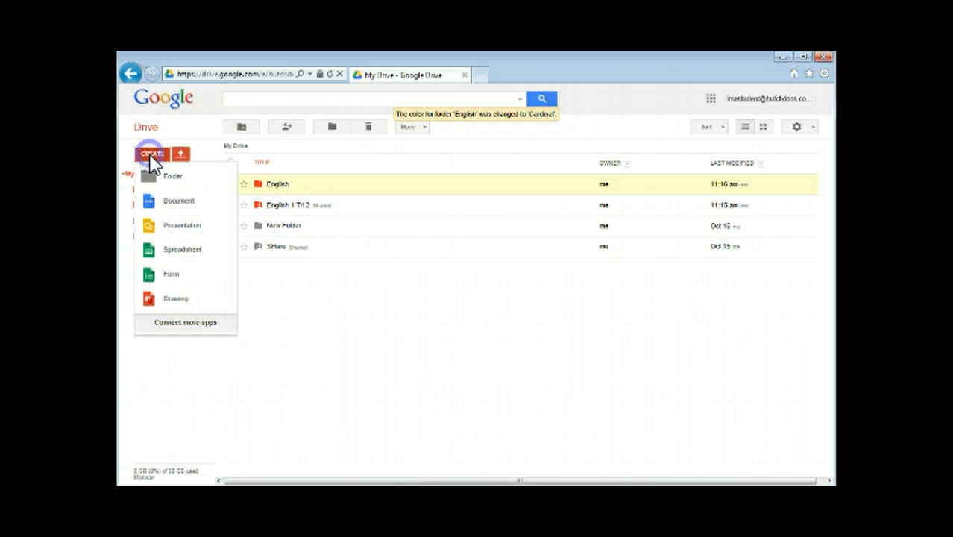
{"action": "left_click", "coordinate": [169, 211]}
{"action": "left_click", "coordinate": [177, 209]}
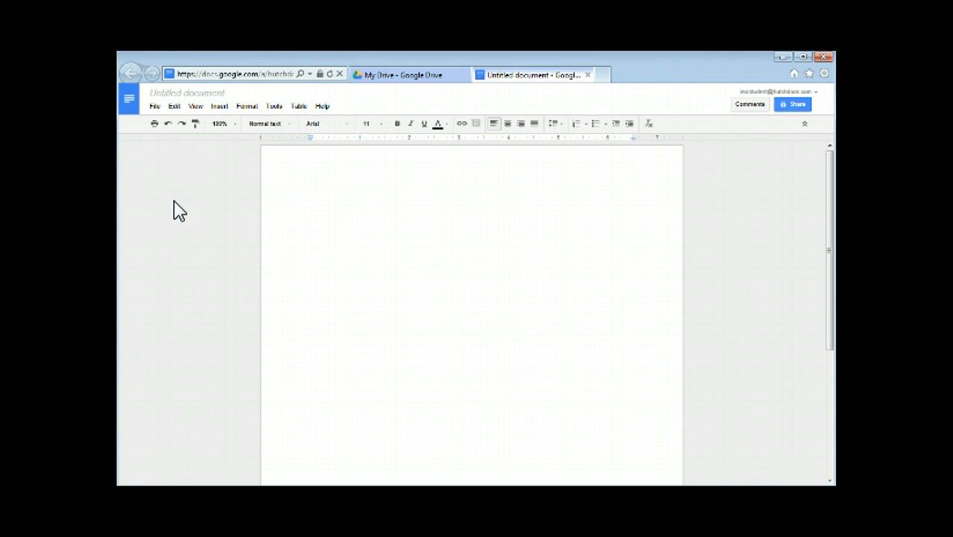
Rename the untitled document to 'Practice Reilly'
{"action": "left_click", "coordinate": [189, 93]}
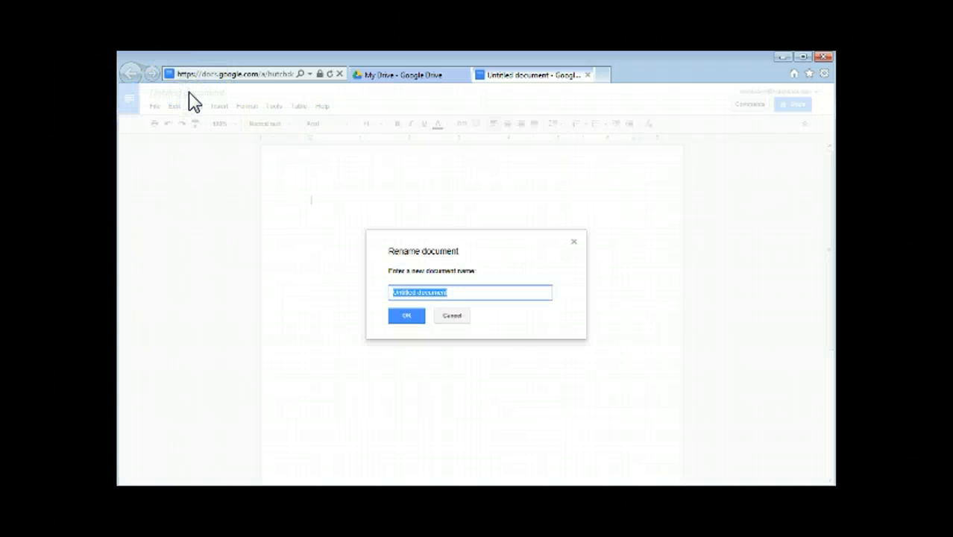
{"action": "type", "text": "Prac"}
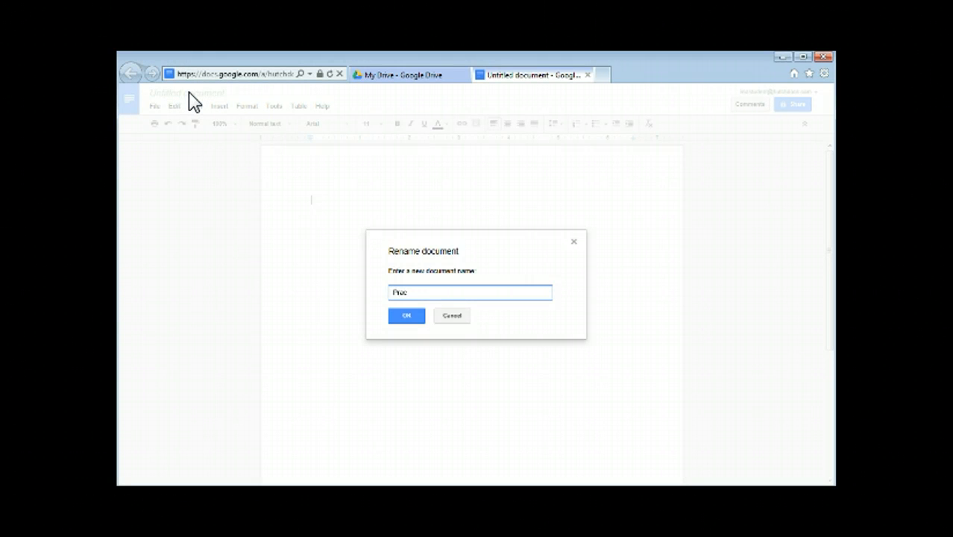
{"action": "type", "text": "tice Rolls"}
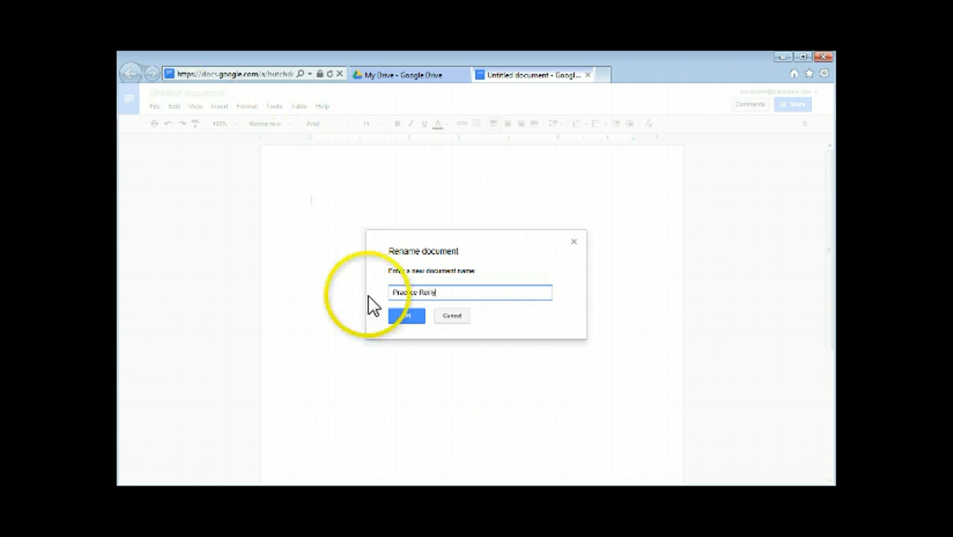
{"action": "left_click", "coordinate": [409, 319]}
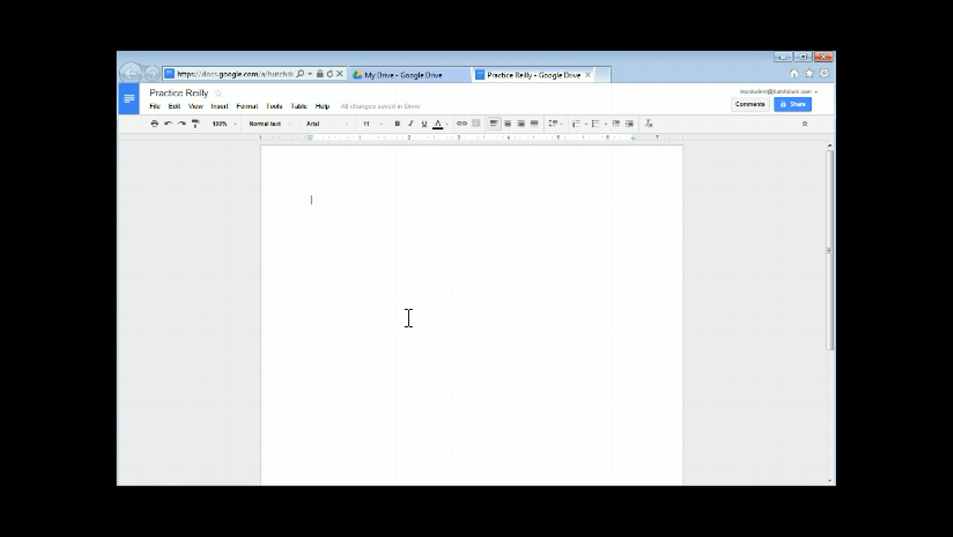
Type 'I will be your favorite student this trimester because I am MOST fabulous!' into the document body
{"action": "type", "text": "I"}
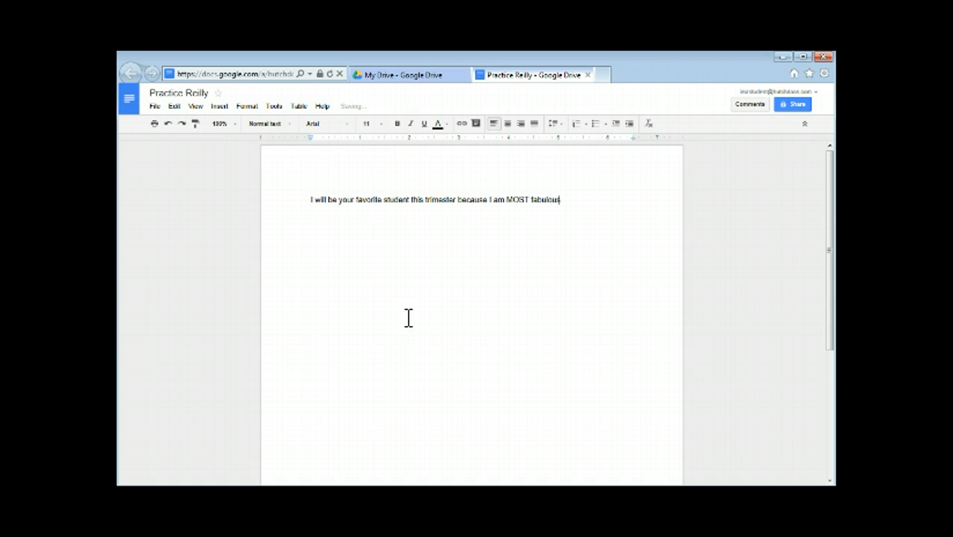
{"action": "left_click", "coordinate": [479, 351]}
{"action": "left_click", "coordinate": [479, 328]}
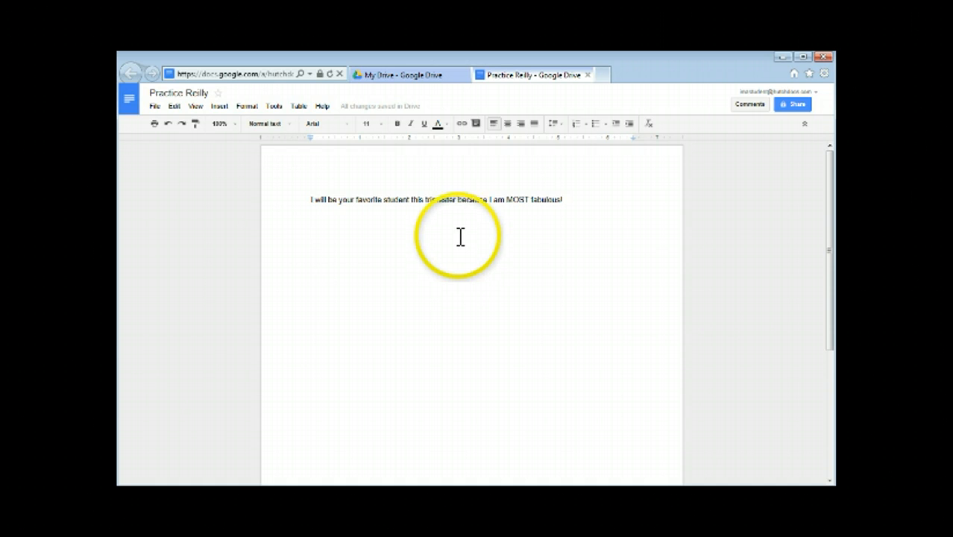
Colour the word 'because' magenta, then select the word 'favorite'
{"action": "left_click_drag", "start_coordinate": [489, 200], "coordinate": [454, 199]}
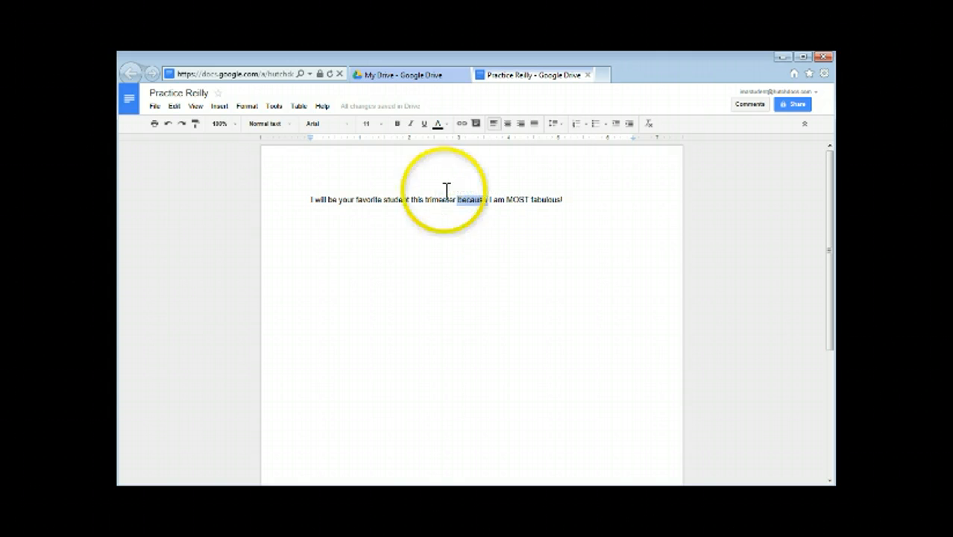
{"action": "left_click", "coordinate": [445, 123]}
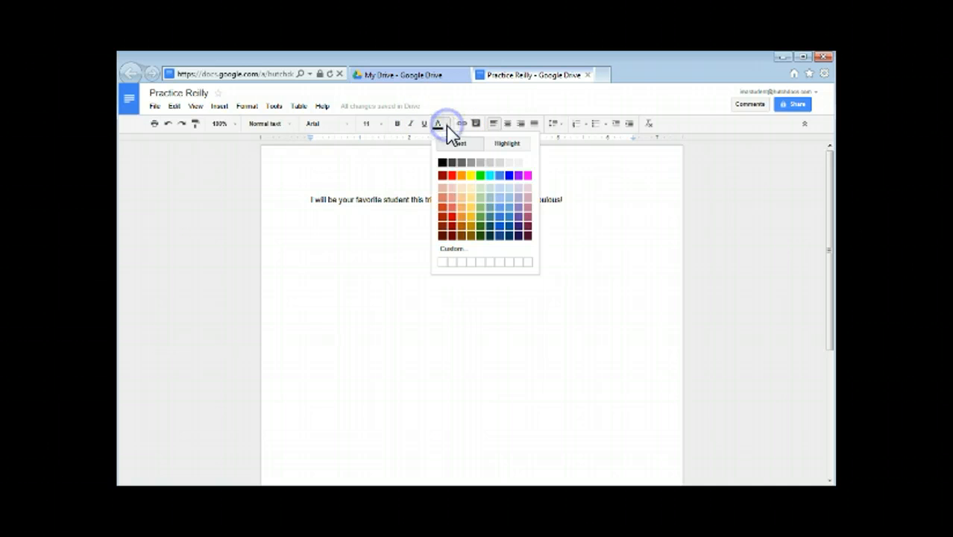
{"action": "left_click", "coordinate": [526, 175]}
{"action": "left_click", "coordinate": [511, 307]}
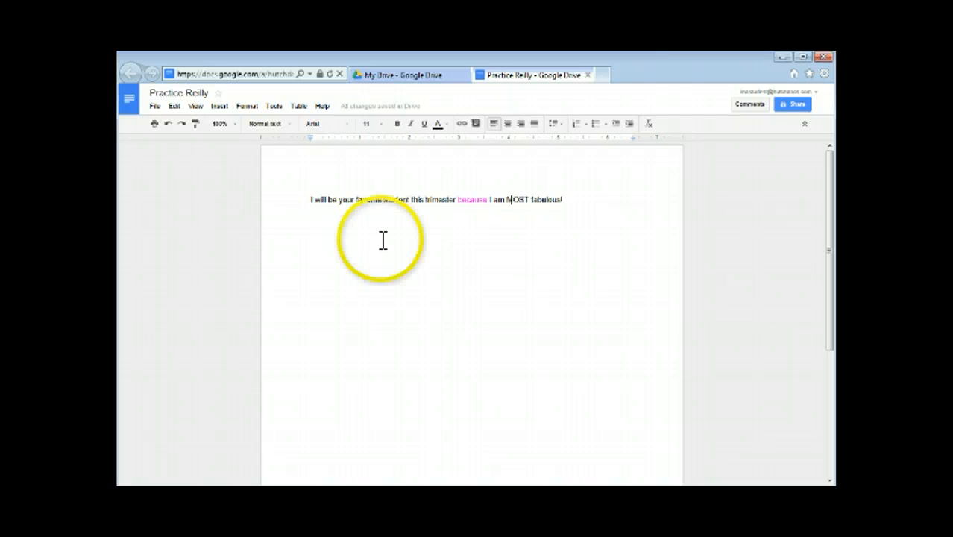
{"action": "left_click", "coordinate": [382, 199]}
{"action": "left_click_drag", "start_coordinate": [382, 199], "coordinate": [357, 198]}
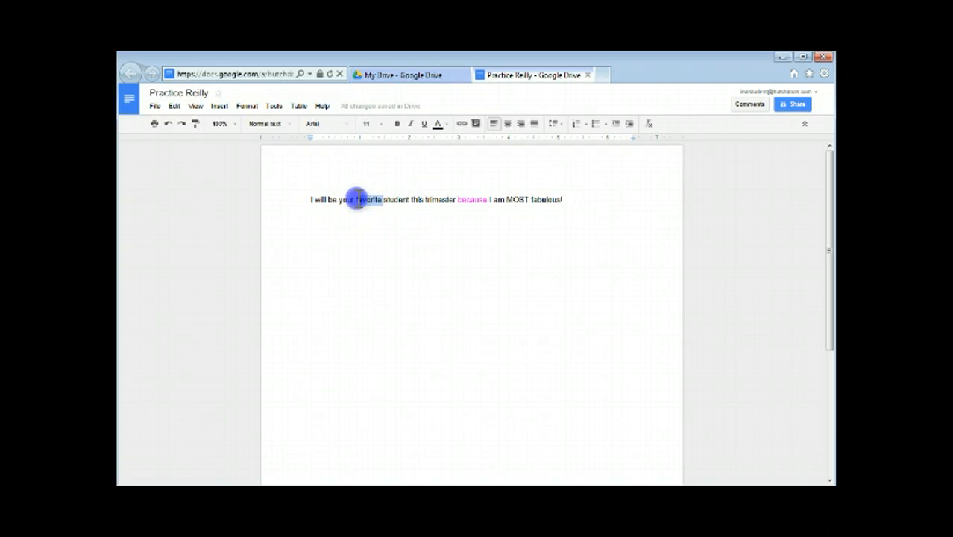
Enlarge the selected word 'favorite' to a much bigger font size
{"action": "left_click", "coordinate": [380, 126]}
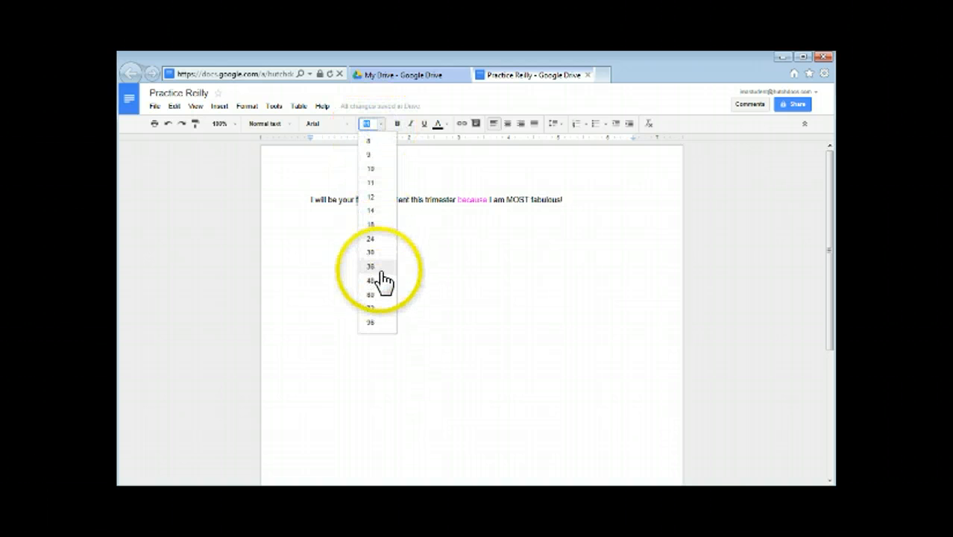
{"action": "left_click", "coordinate": [380, 276]}
{"action": "left_click", "coordinate": [455, 277]}
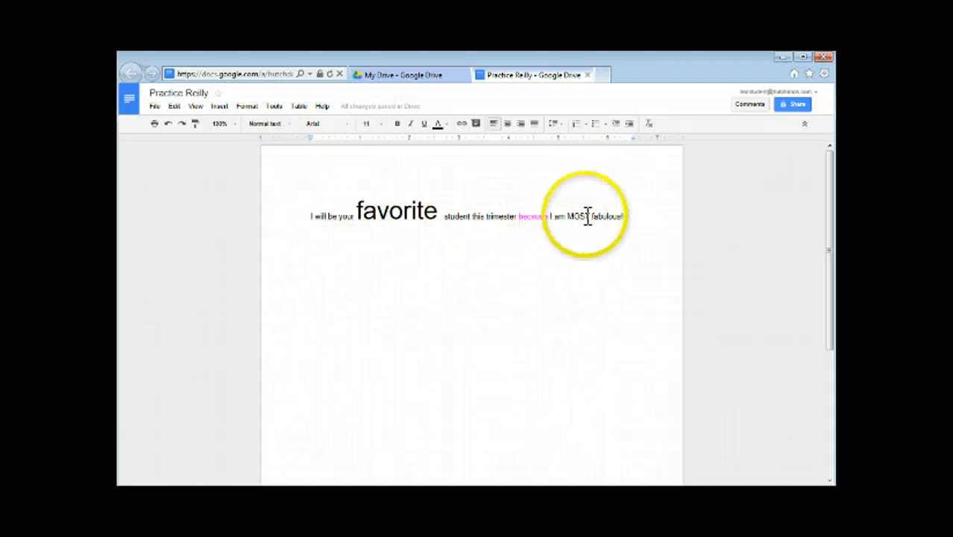
Make the word 'MOST' bold
{"action": "left_click_drag", "start_coordinate": [590, 217], "coordinate": [568, 216]}
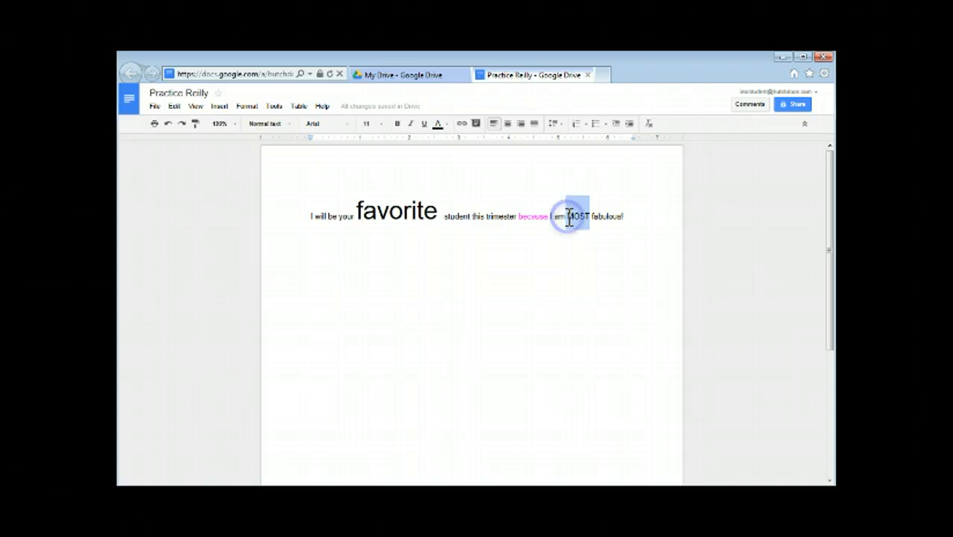
{"action": "left_click", "coordinate": [396, 126]}
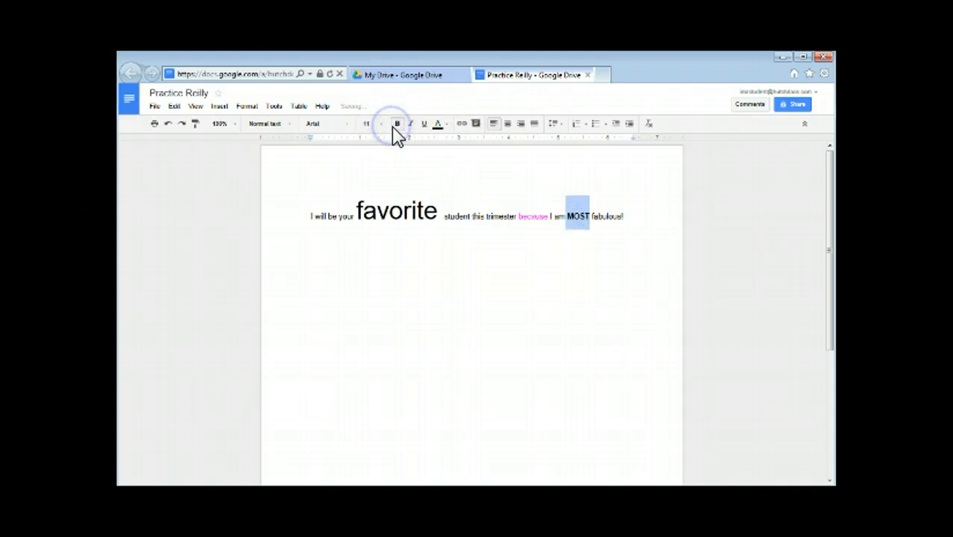
{"action": "left_click", "coordinate": [596, 300]}
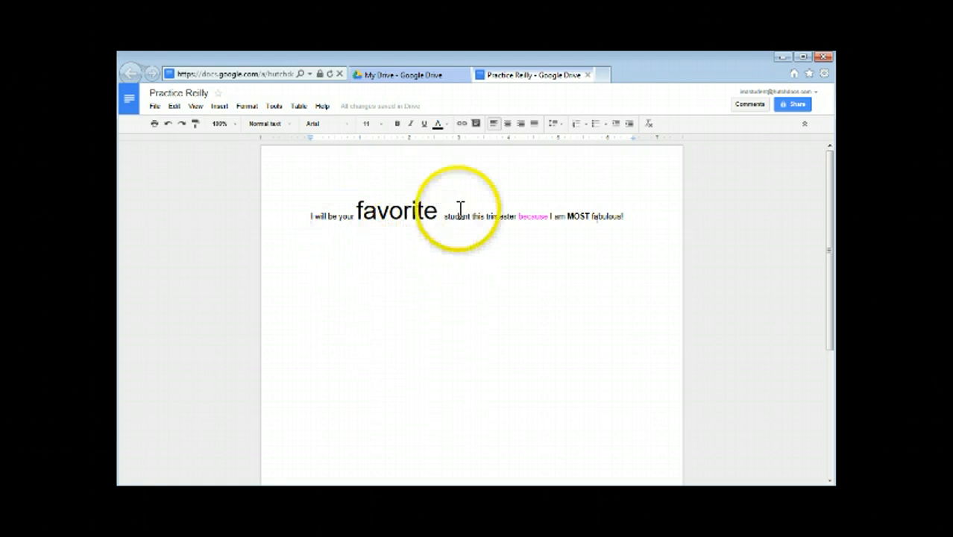
Apply the Lobster font from More fonts to the word 'student'
{"action": "left_click_drag", "start_coordinate": [470, 216], "coordinate": [445, 216]}
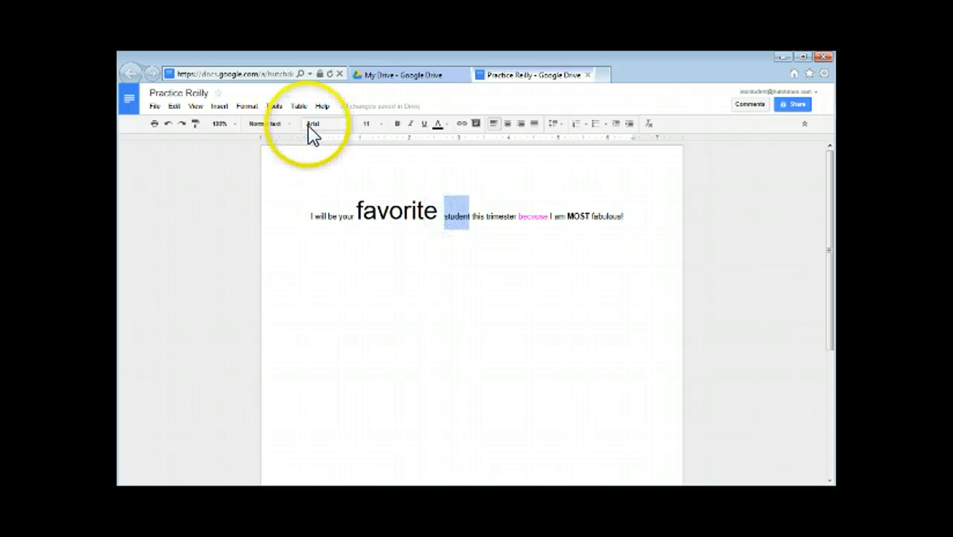
{"action": "left_click", "coordinate": [346, 124]}
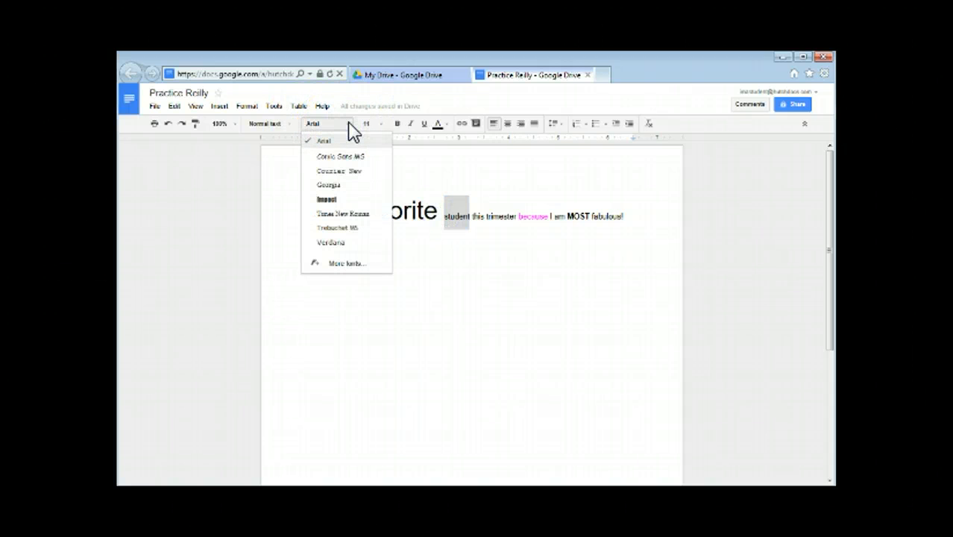
{"action": "left_click", "coordinate": [347, 265]}
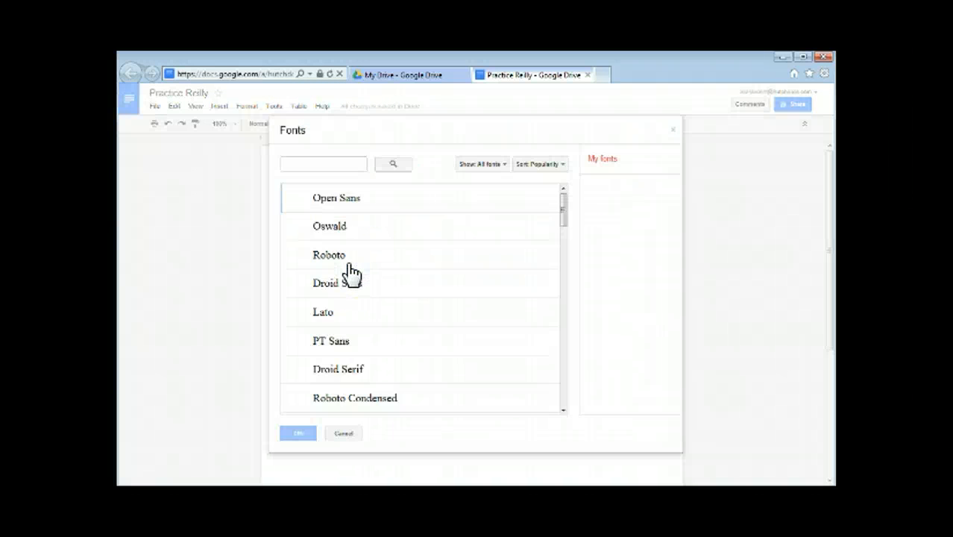
{"action": "left_click_drag", "start_coordinate": [564, 214], "coordinate": [568, 277]}
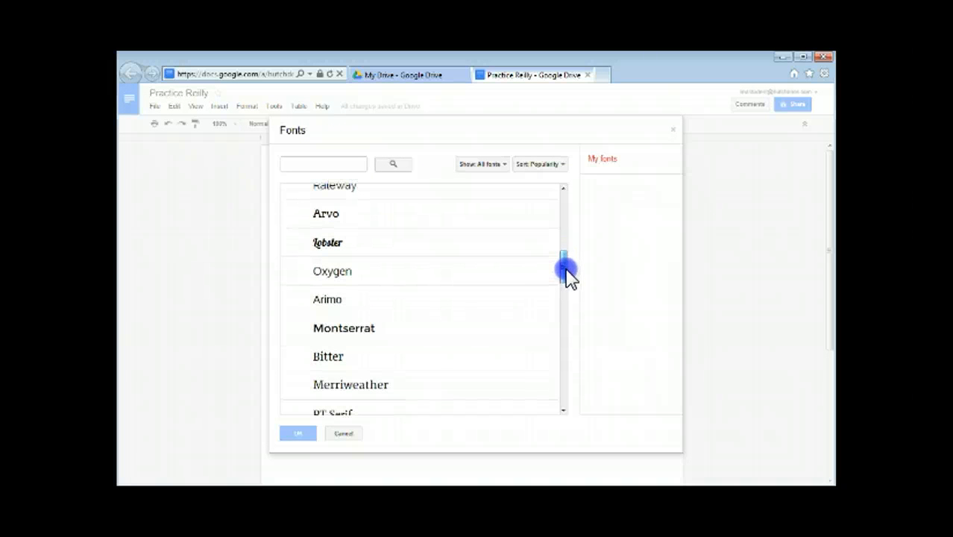
{"action": "left_click", "coordinate": [461, 256]}
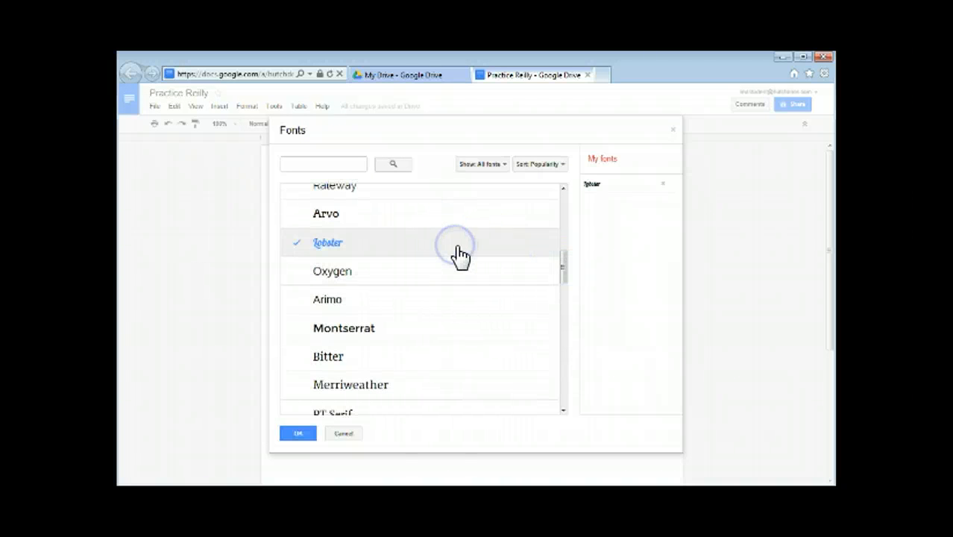
{"action": "left_click", "coordinate": [304, 436]}
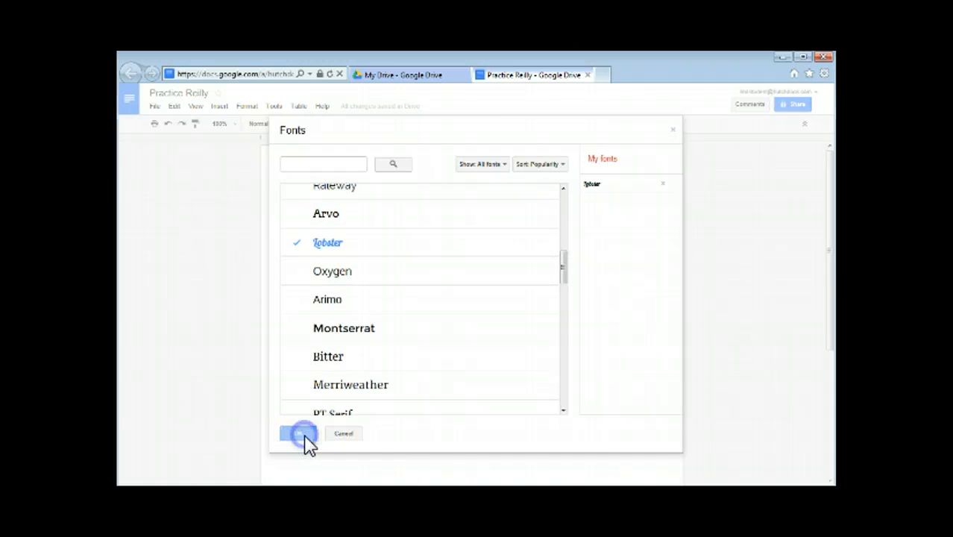
{"action": "left_click", "coordinate": [474, 343]}
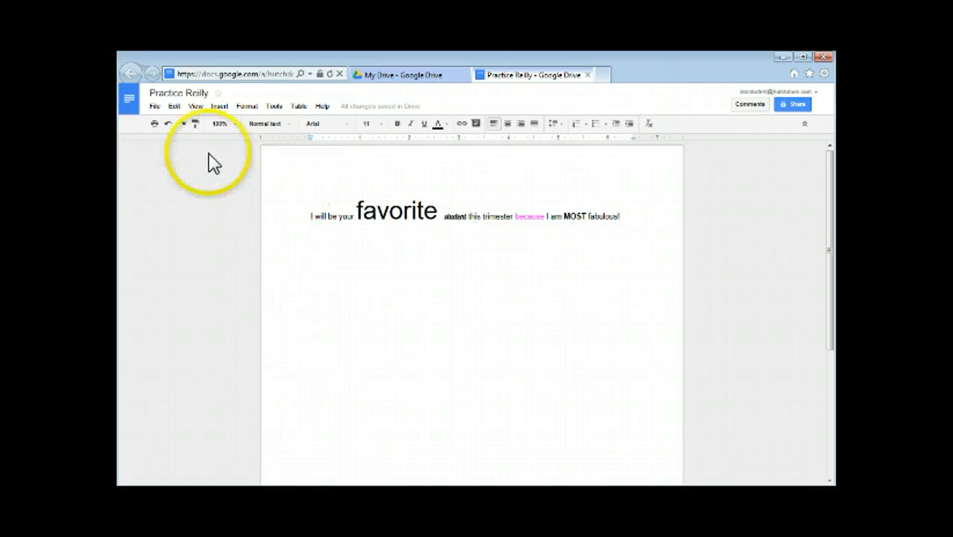
Drag Practice Reilly onto the English 1 Tri 2 folder in Drive and open the folder to confirm
{"action": "left_click", "coordinate": [132, 108]}
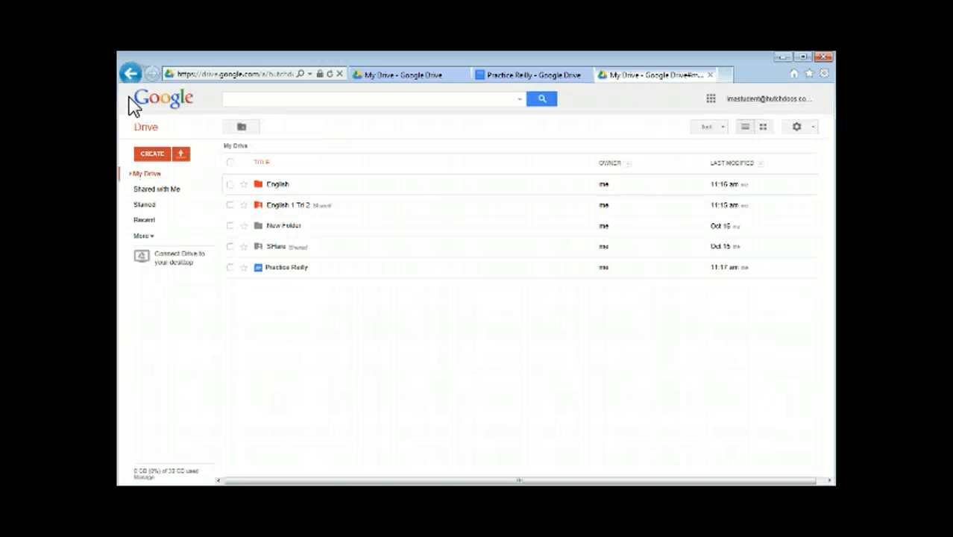
{"action": "left_click", "coordinate": [286, 268]}
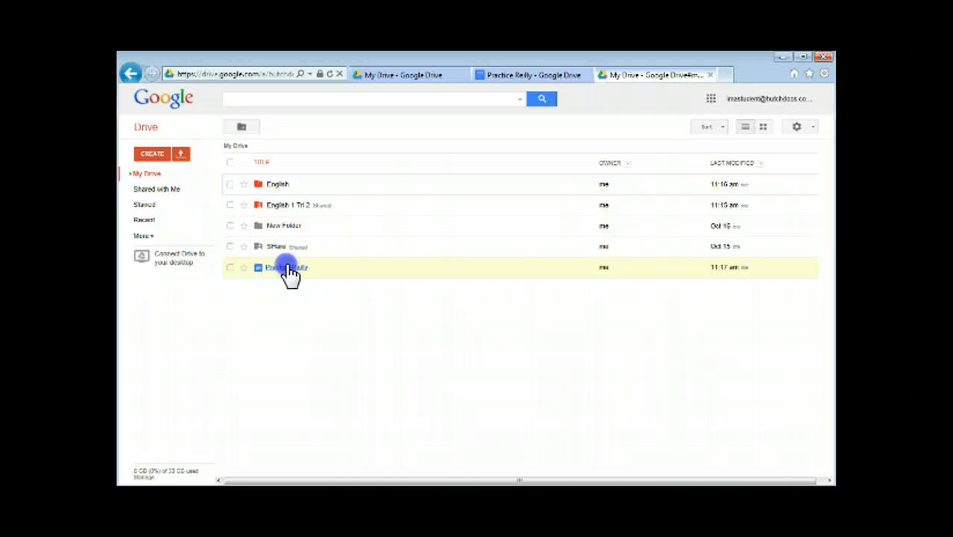
{"action": "left_click_drag", "start_coordinate": [290, 274], "coordinate": [288, 212]}
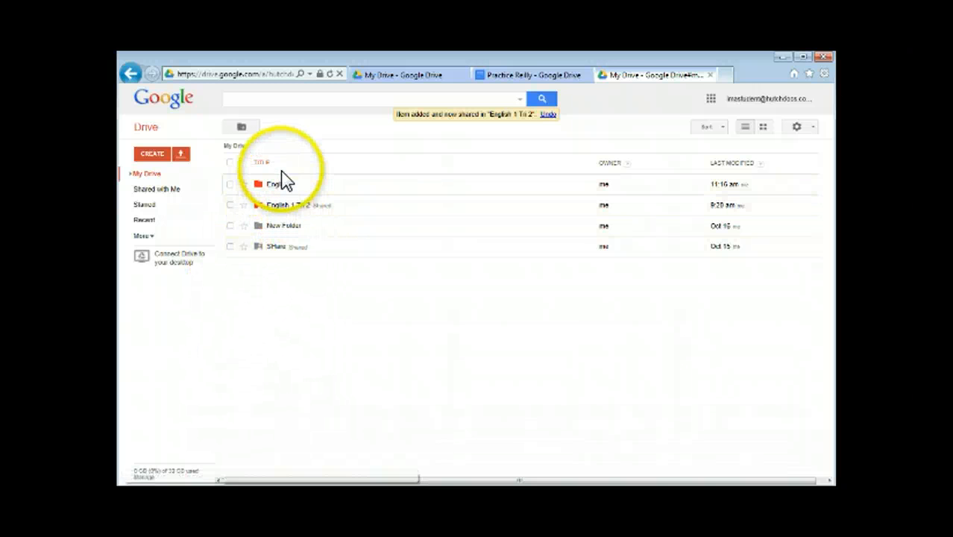
{"action": "left_click", "coordinate": [290, 212]}
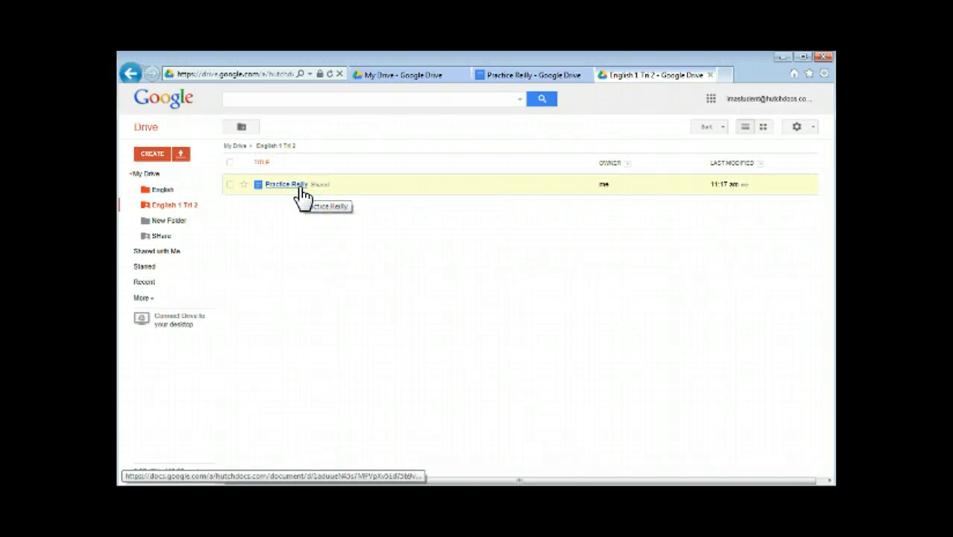
{"action": "left_click", "coordinate": [177, 206]}
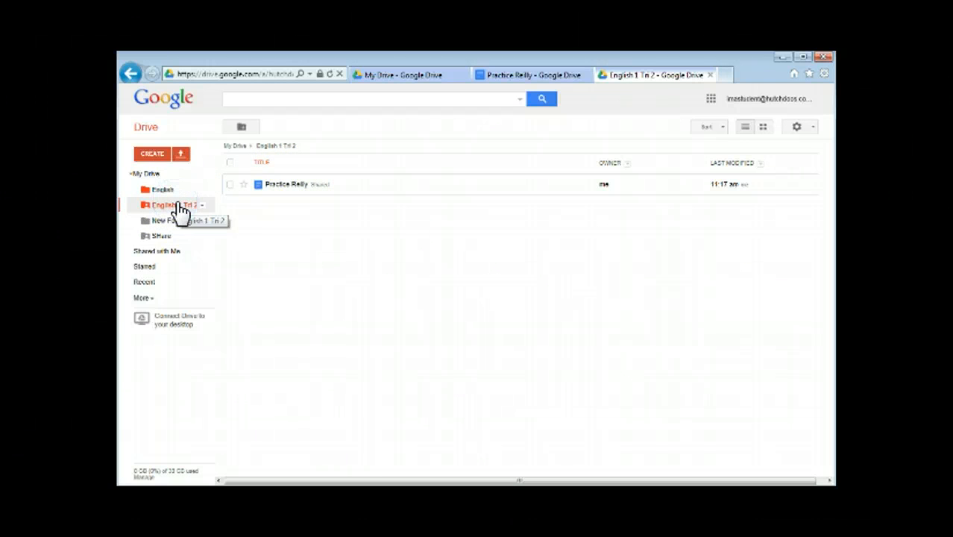
{"action": "left_click", "coordinate": [176, 208]}
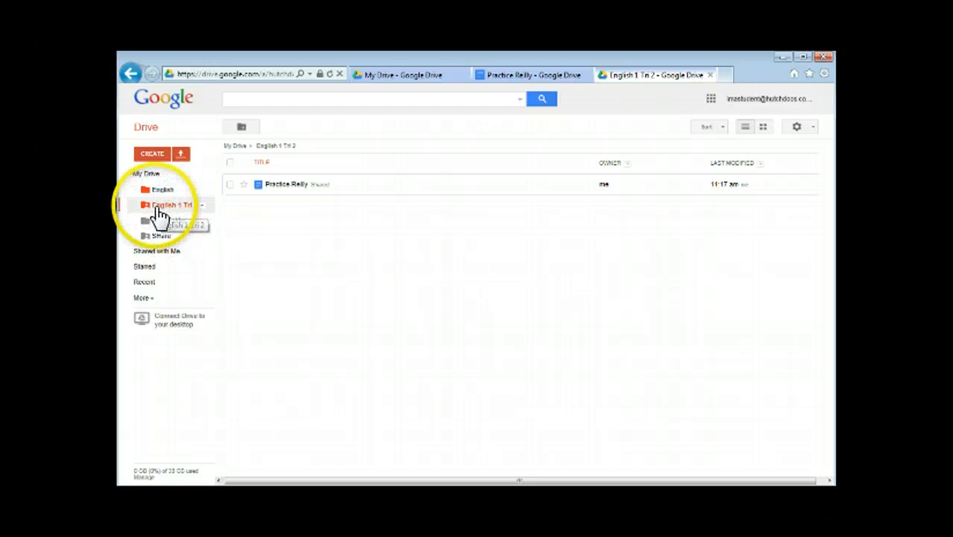
{"action": "left_click", "coordinate": [148, 176]}
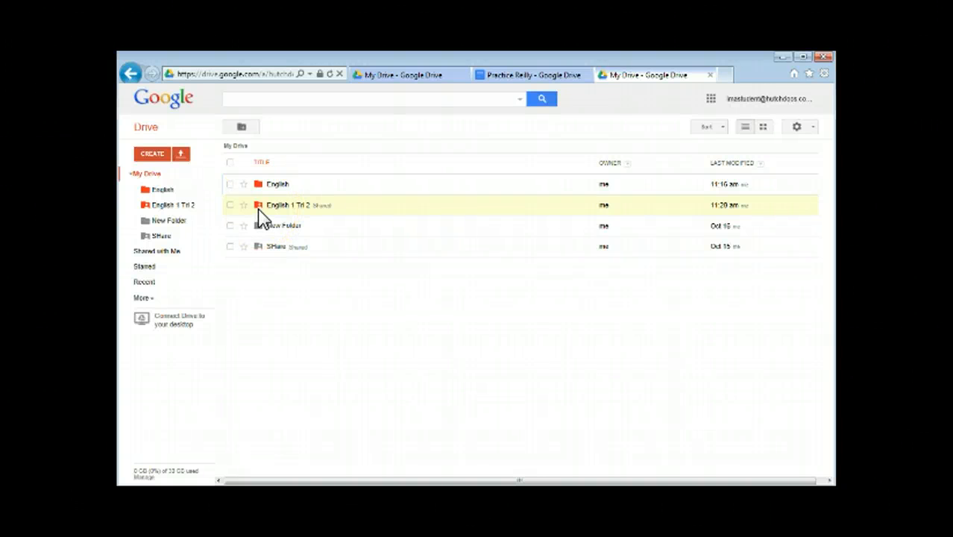
{"action": "left_click", "coordinate": [263, 242]}
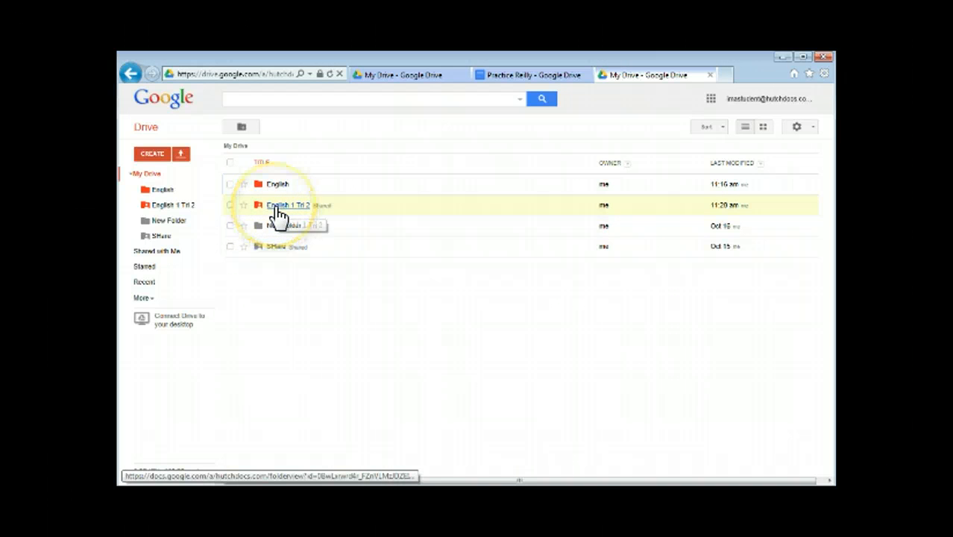
{"action": "left_click", "coordinate": [292, 288]}
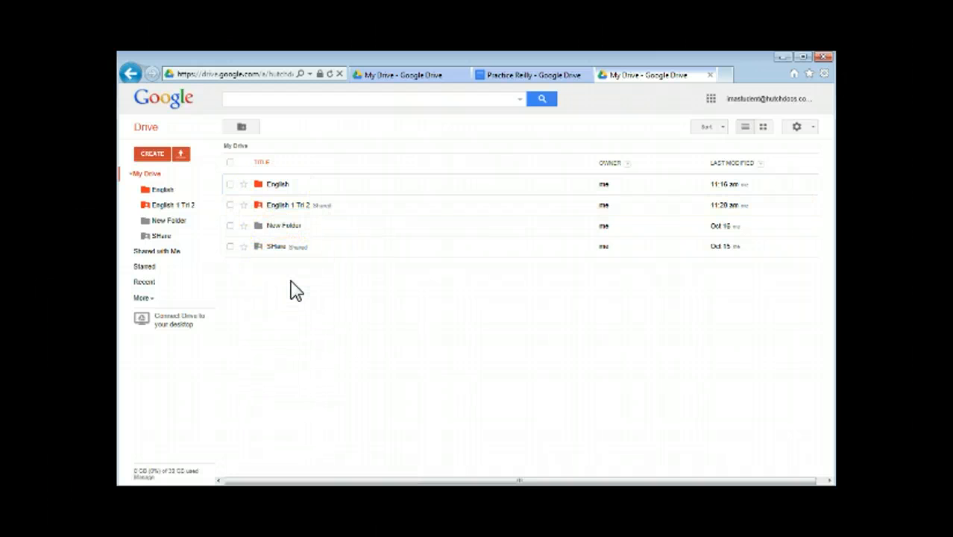